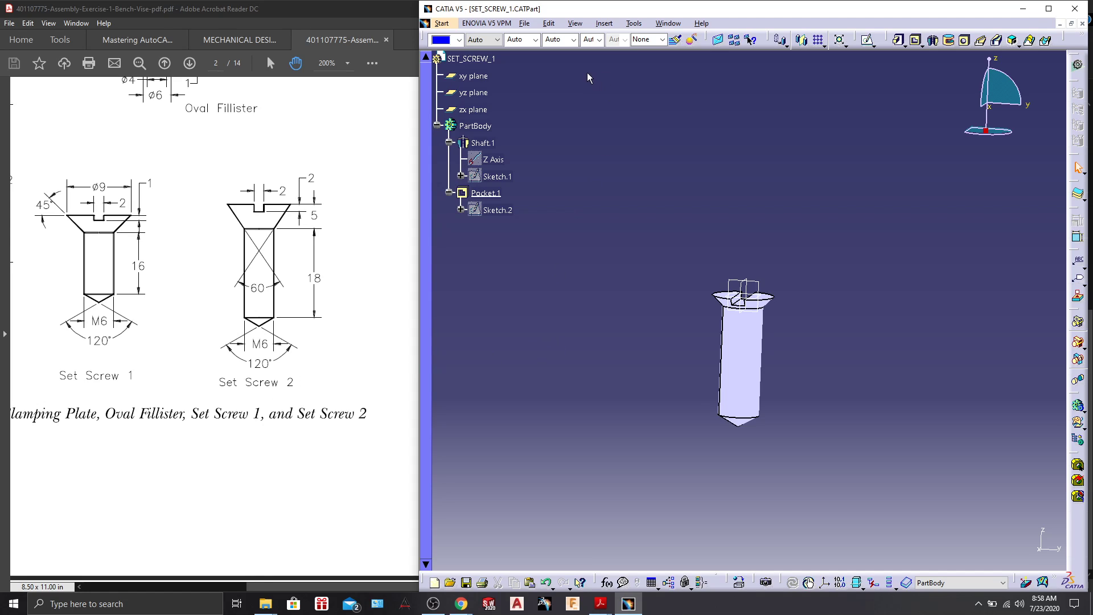
# Create a new Part document named SET_SCREW_2
pyautogui.click(528, 27)
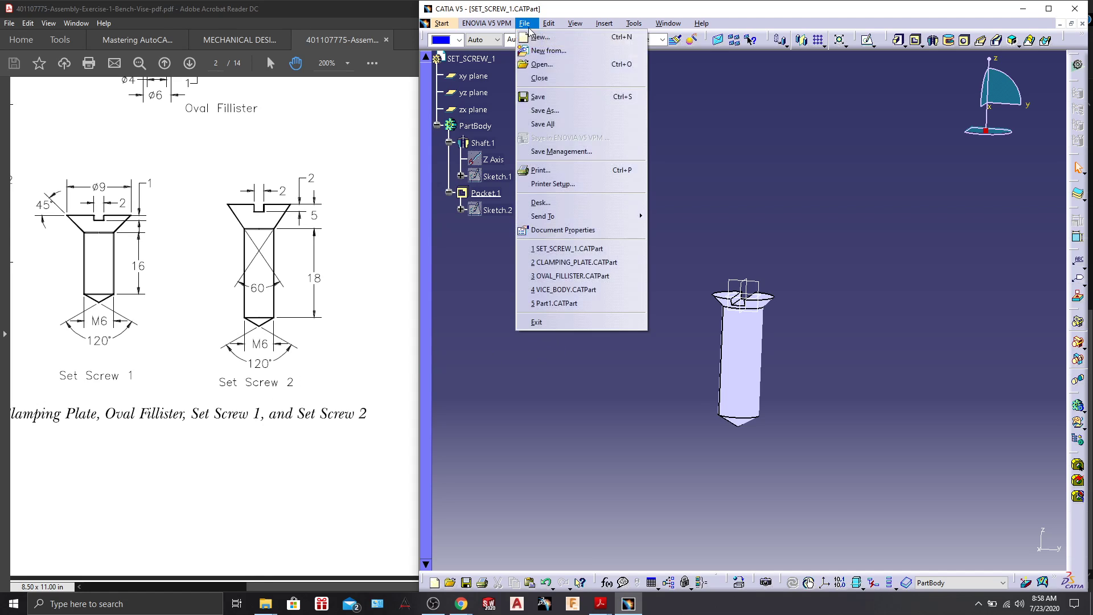
pyautogui.click(566, 37)
pyautogui.moveTo(1049, 487); pyautogui.dragTo(1049, 505)
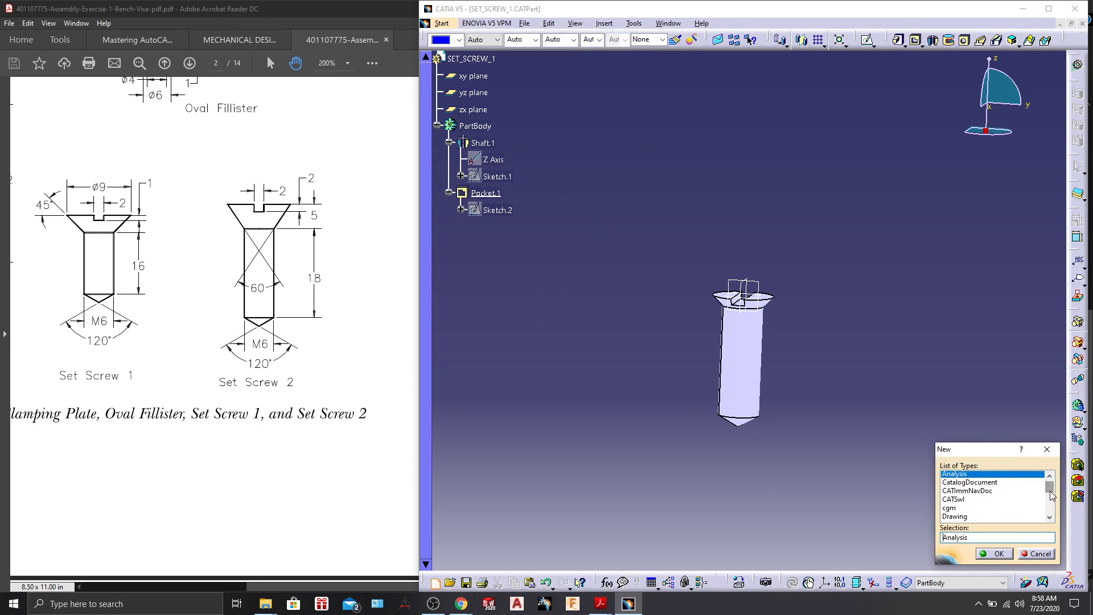
pyautogui.click(1025, 517)
pyautogui.click(998, 550)
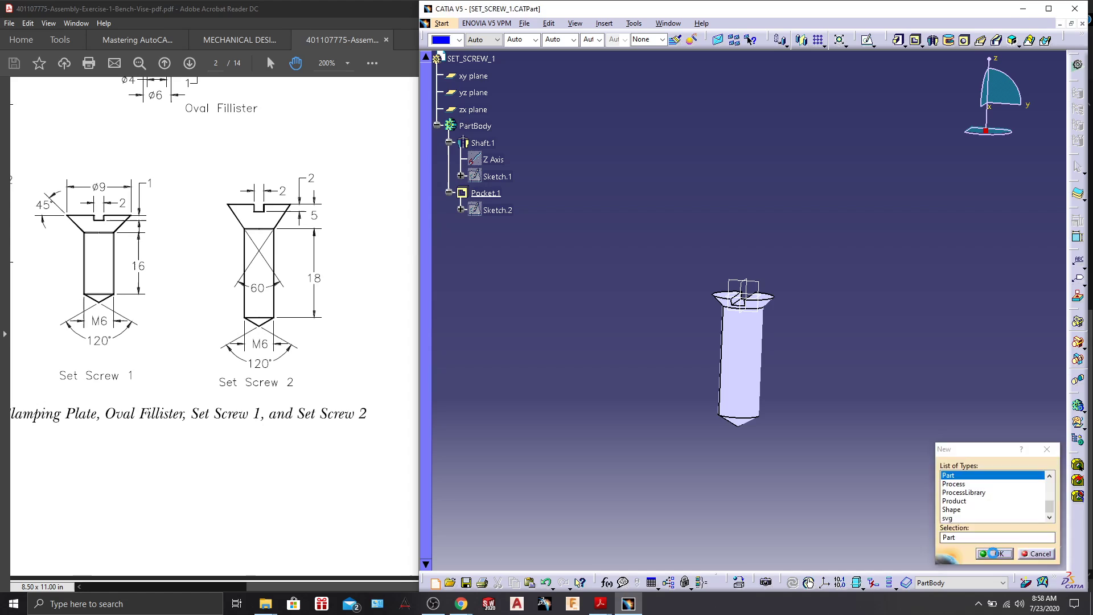
pyautogui.write('S')
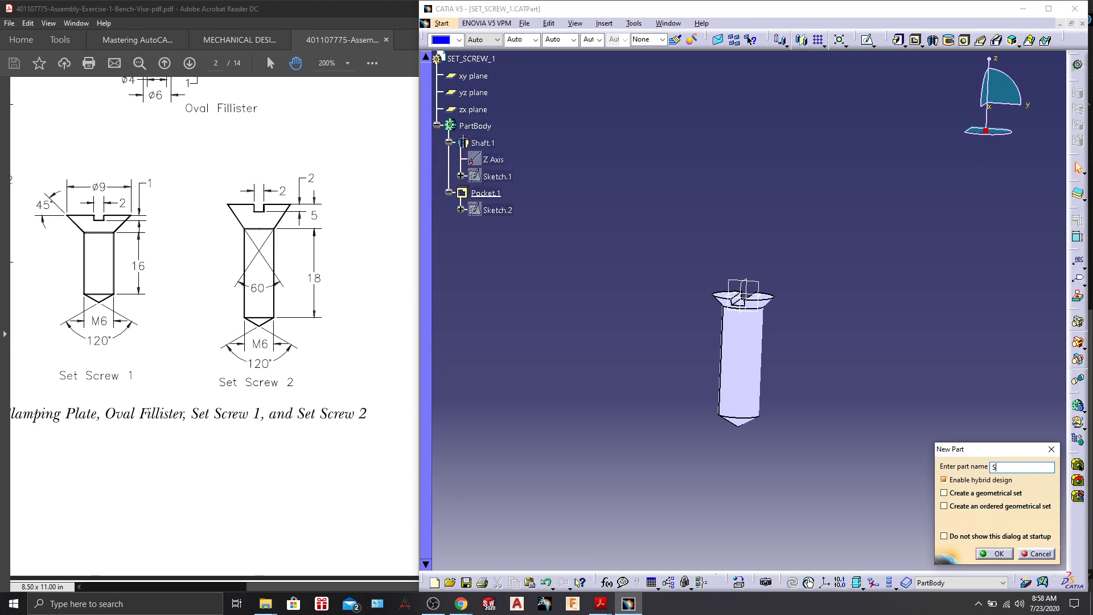
pyautogui.write('ET_SCREW_2')
pyautogui.press('Return')
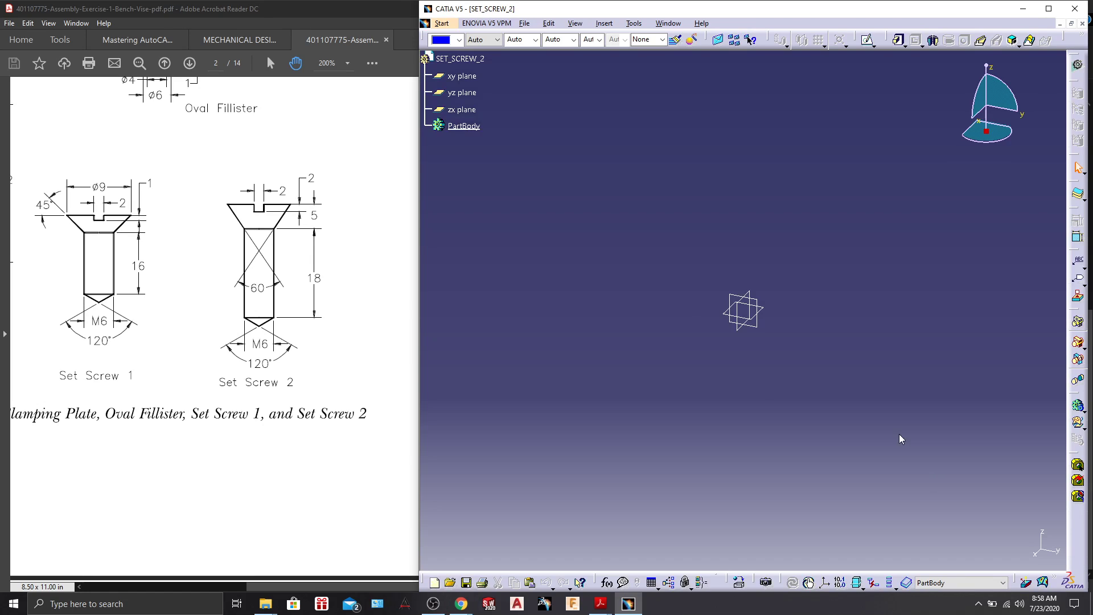
# On the yz plane, sketch a closed profile: head top, countersunk underside, shank and pointed tip
pyautogui.click(468, 93)
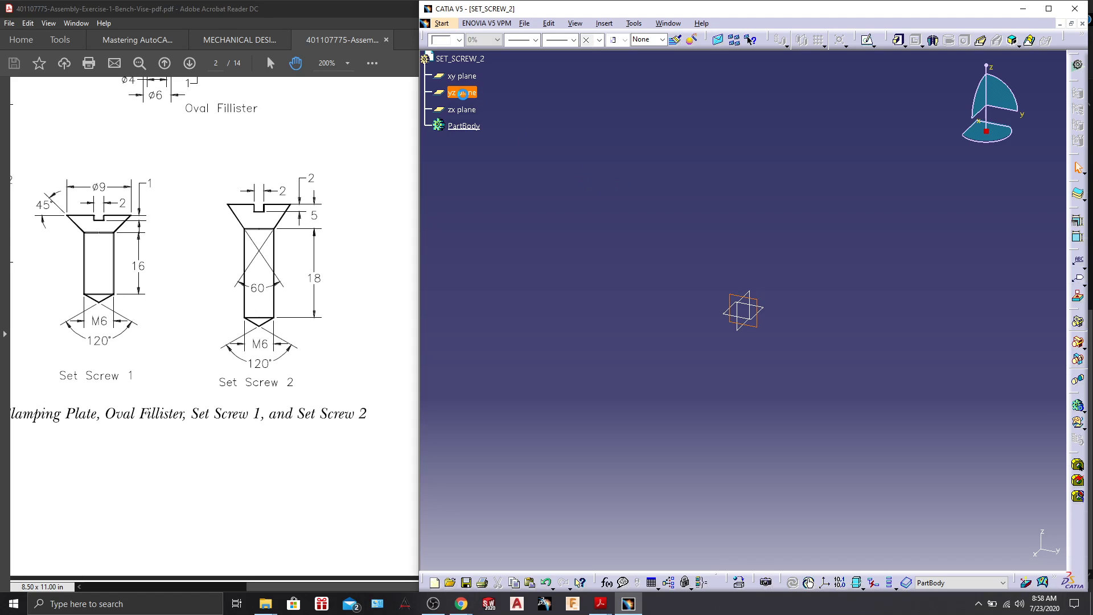
pyautogui.click(866, 40)
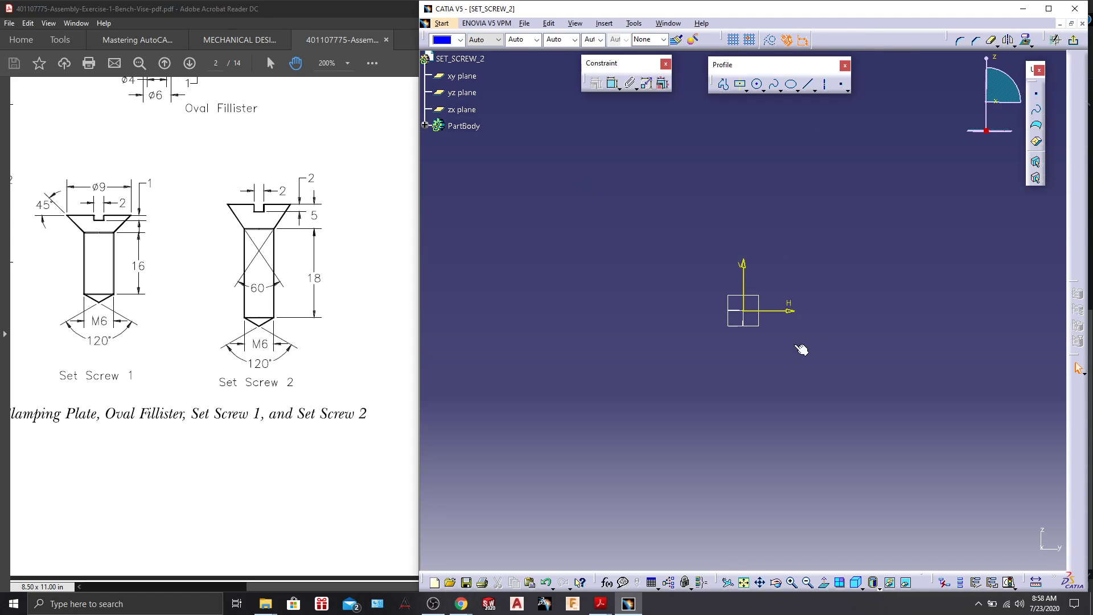
pyautogui.click(723, 84)
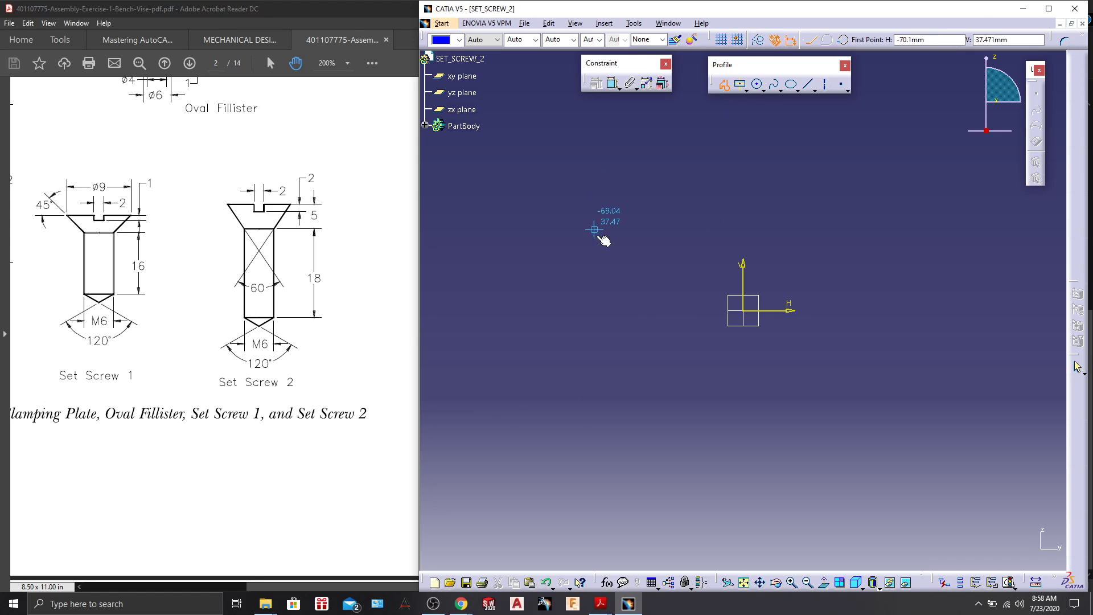
pyautogui.click(743, 311)
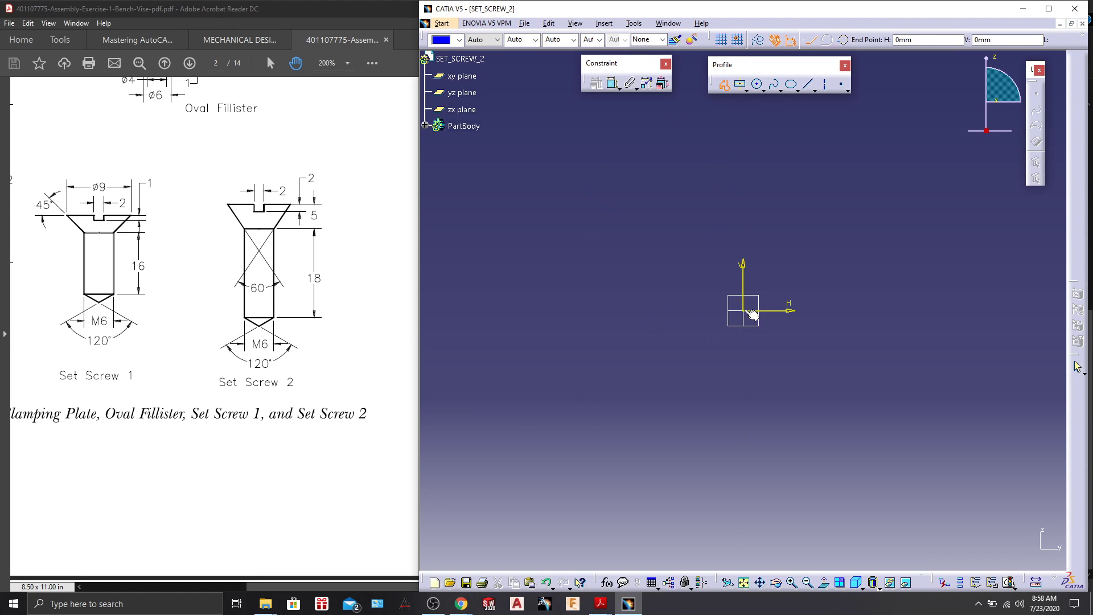
pyautogui.click(688, 310)
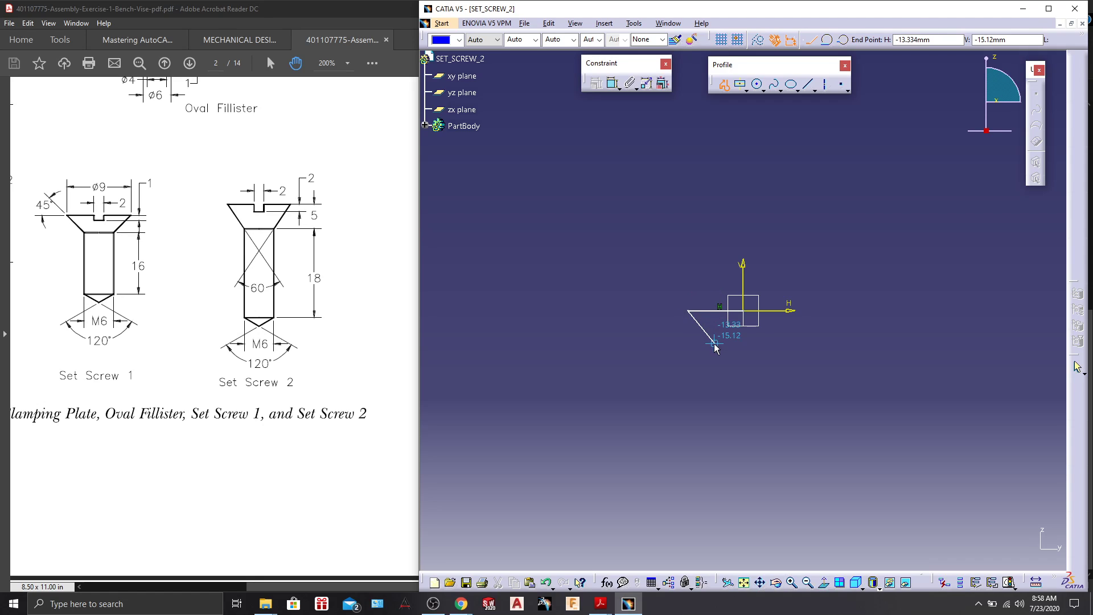
pyautogui.click(710, 337)
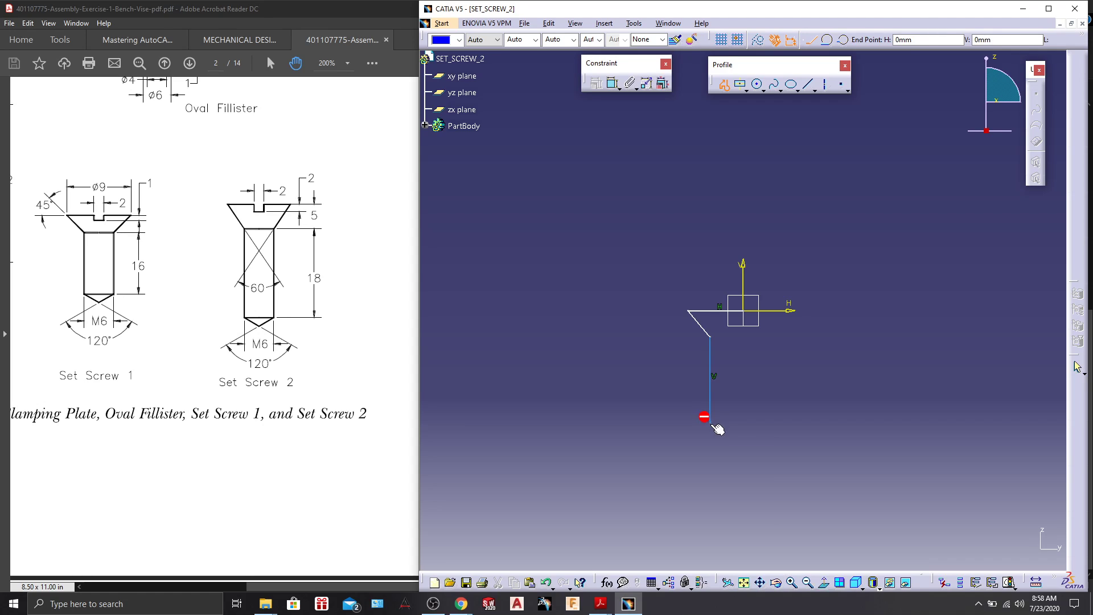
pyautogui.click(710, 422)
pyautogui.click(743, 454)
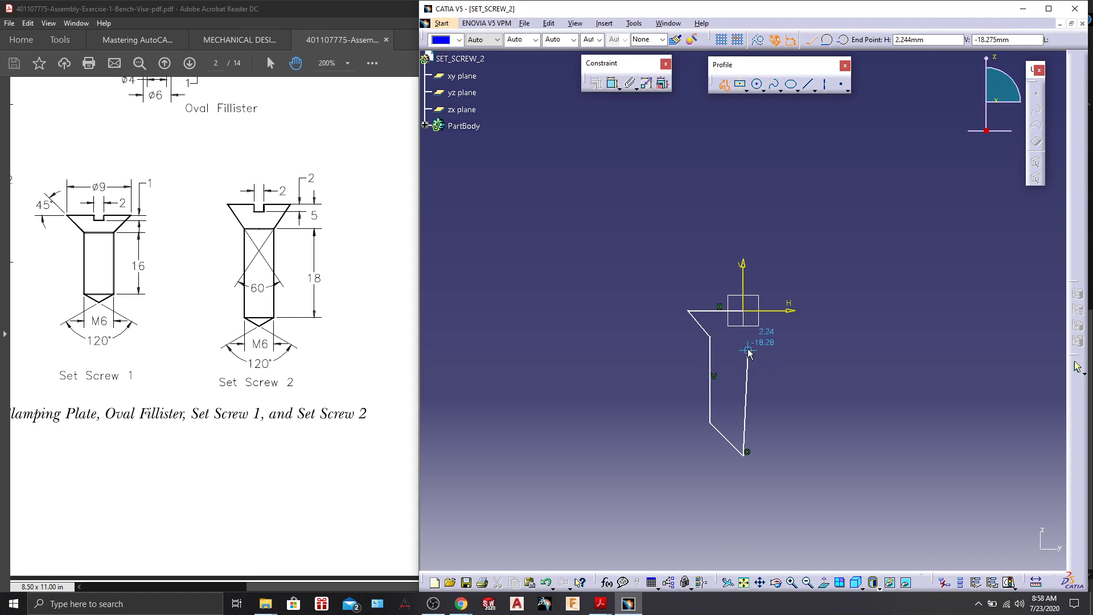
pyautogui.click(750, 319)
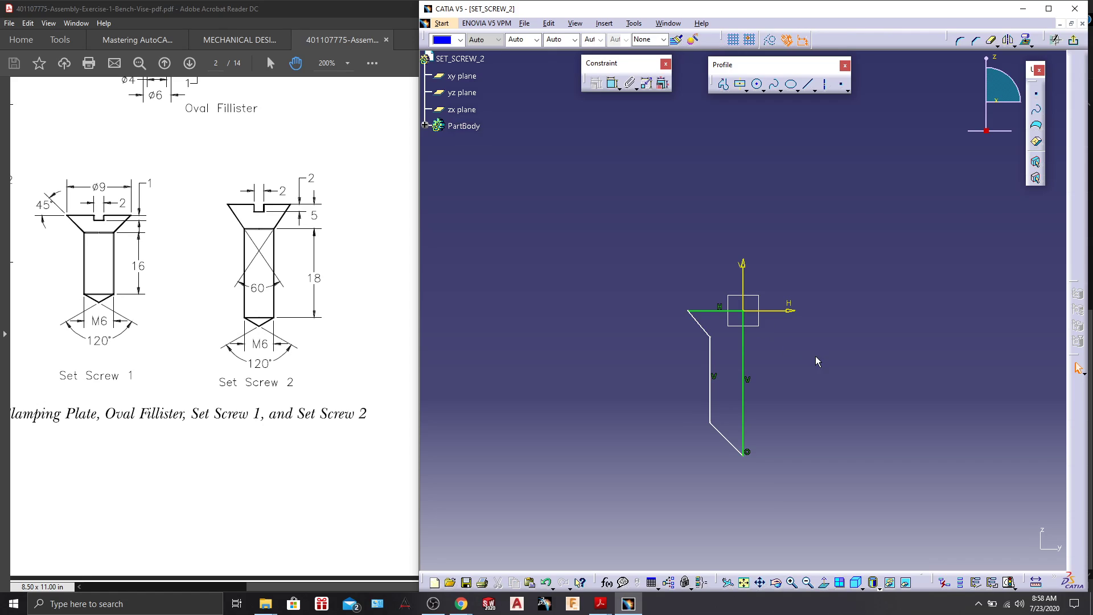
pyautogui.moveTo(831, 365); pyautogui.dragTo(816, 307, button='middle')
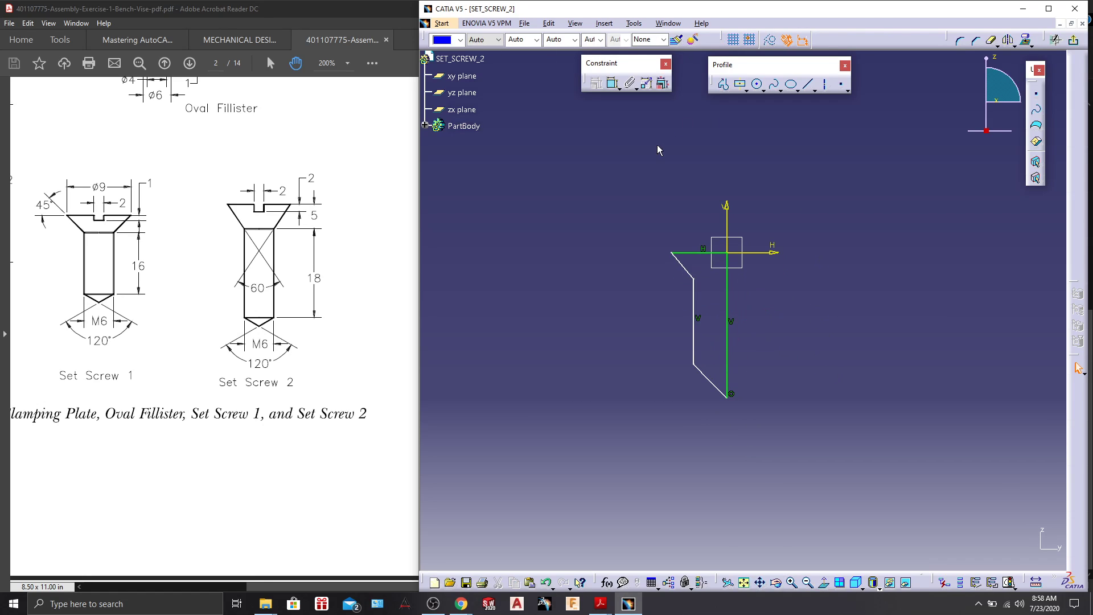
# Dimension the shank width and the tip angle against the axis line
pyautogui.click(606, 86)
pyautogui.click(694, 341)
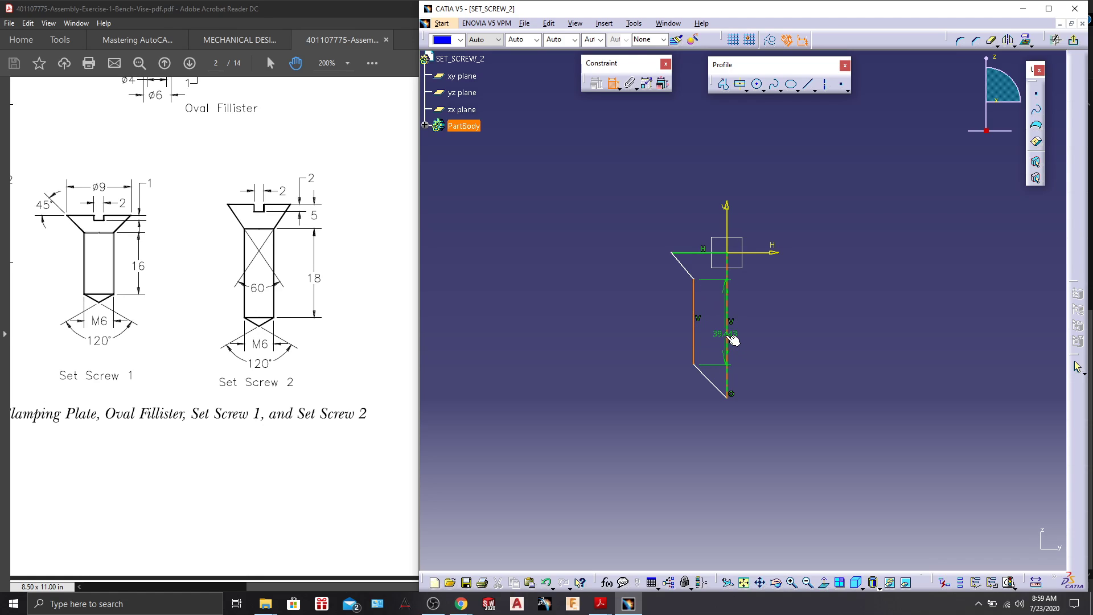
pyautogui.click(727, 341)
pyautogui.click(707, 418)
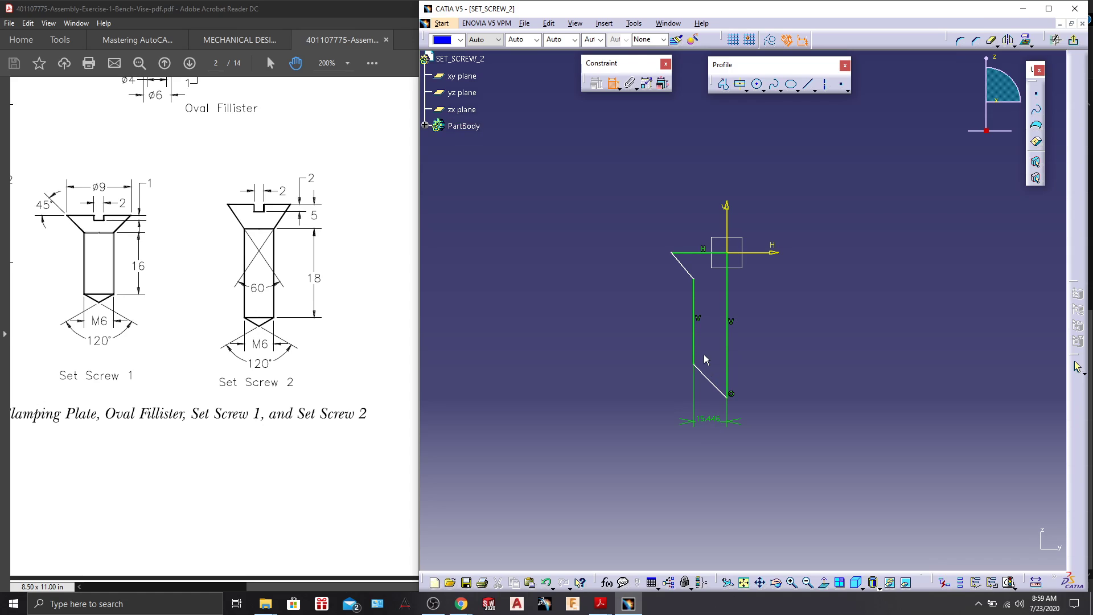
pyautogui.click(715, 380)
pyautogui.click(728, 353)
pyautogui.click(660, 305)
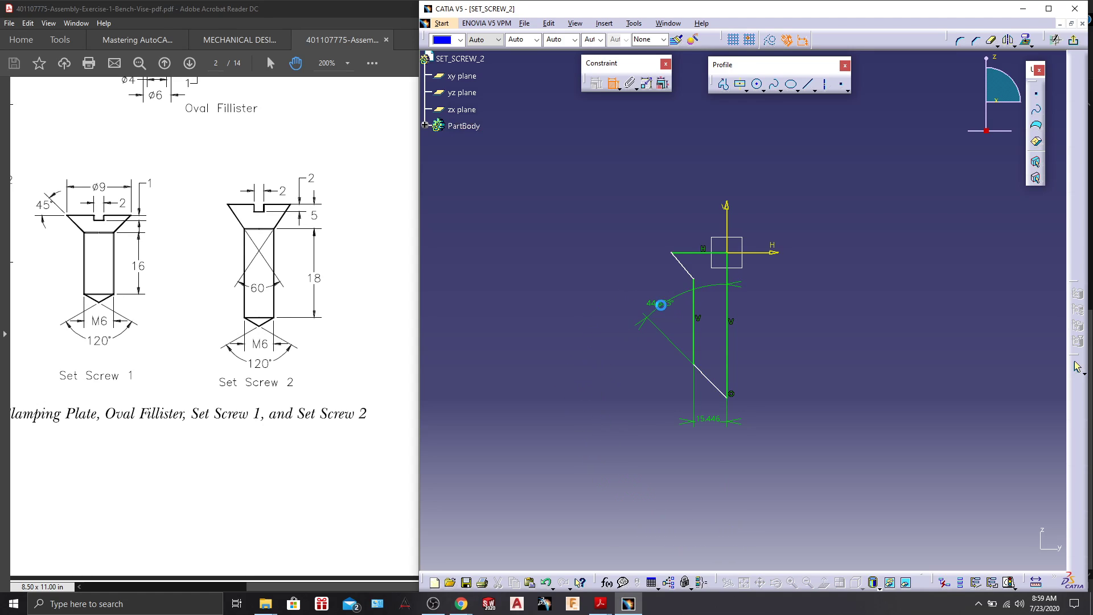
# Dimension the head angle and the shank length, then pick the head's top line
pyautogui.click(685, 267)
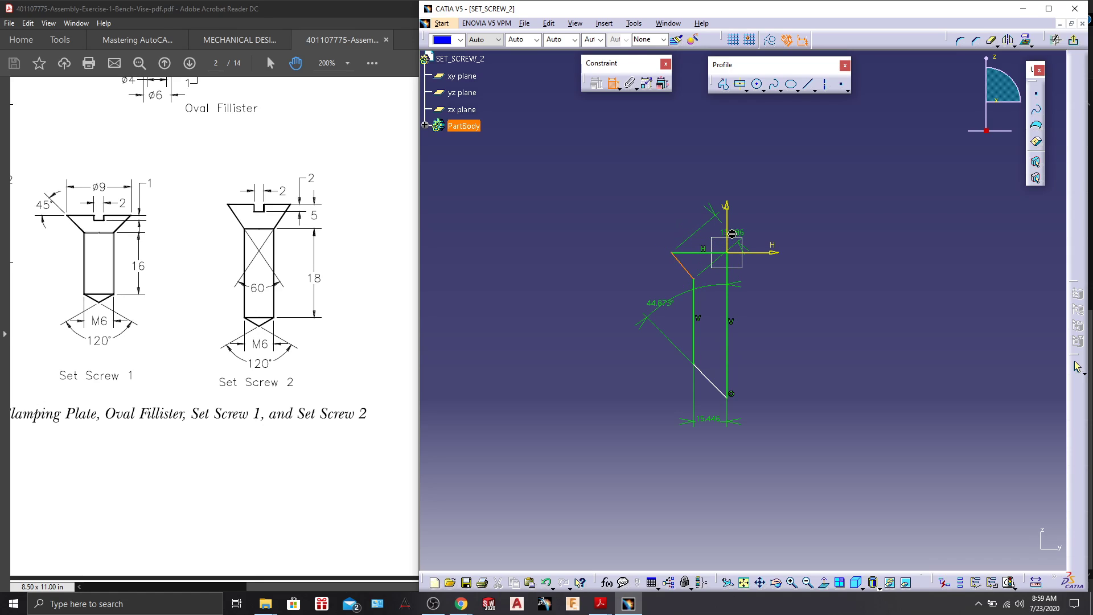
pyautogui.click(726, 214)
pyautogui.click(691, 183)
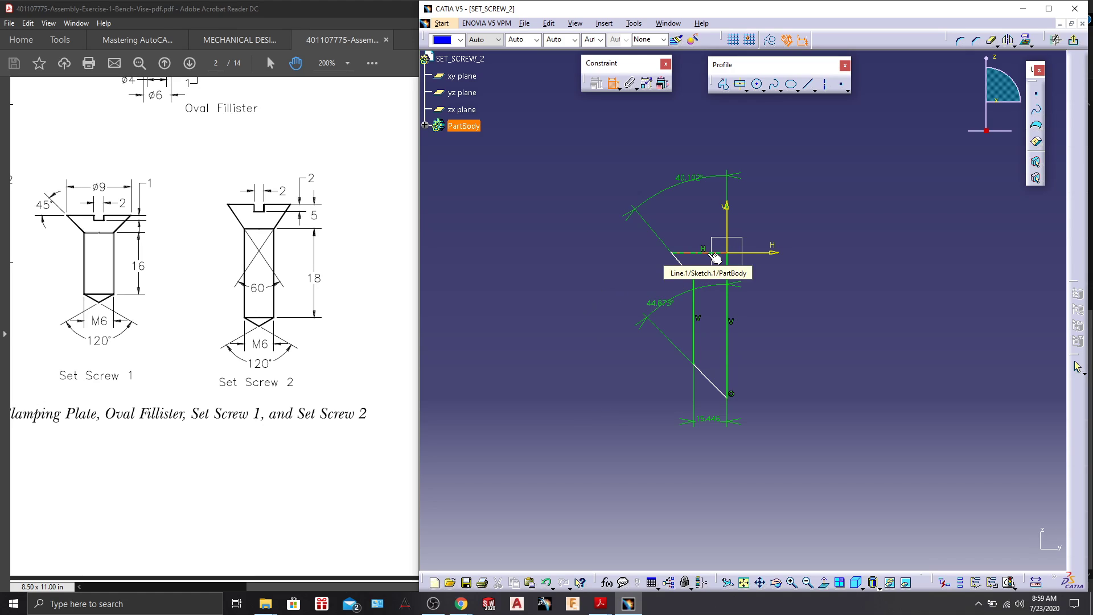
pyautogui.click(694, 321)
pyautogui.click(618, 322)
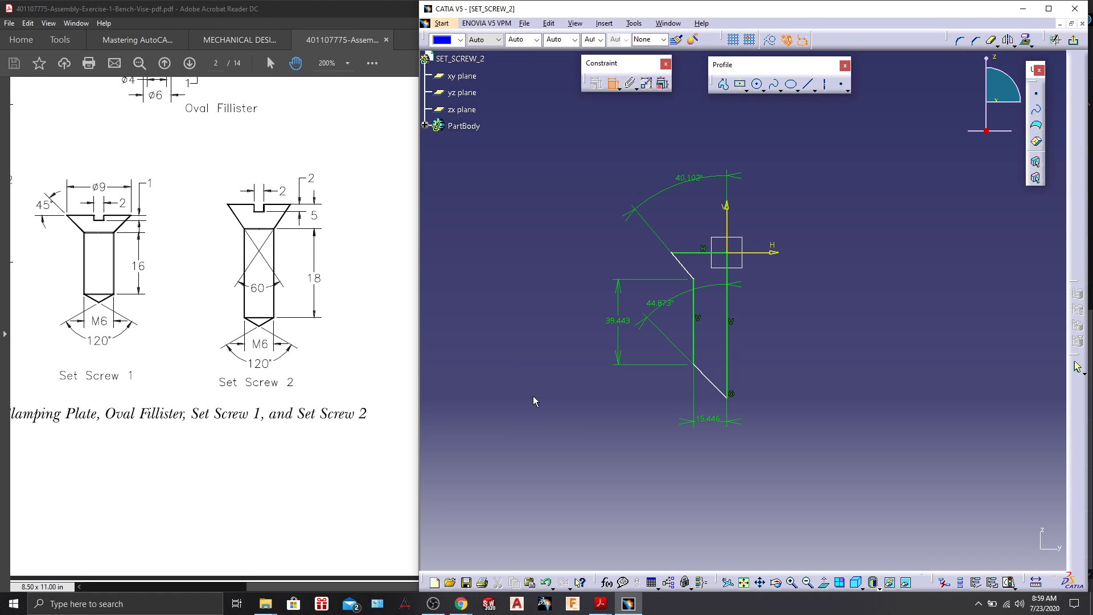
pyautogui.click(698, 253)
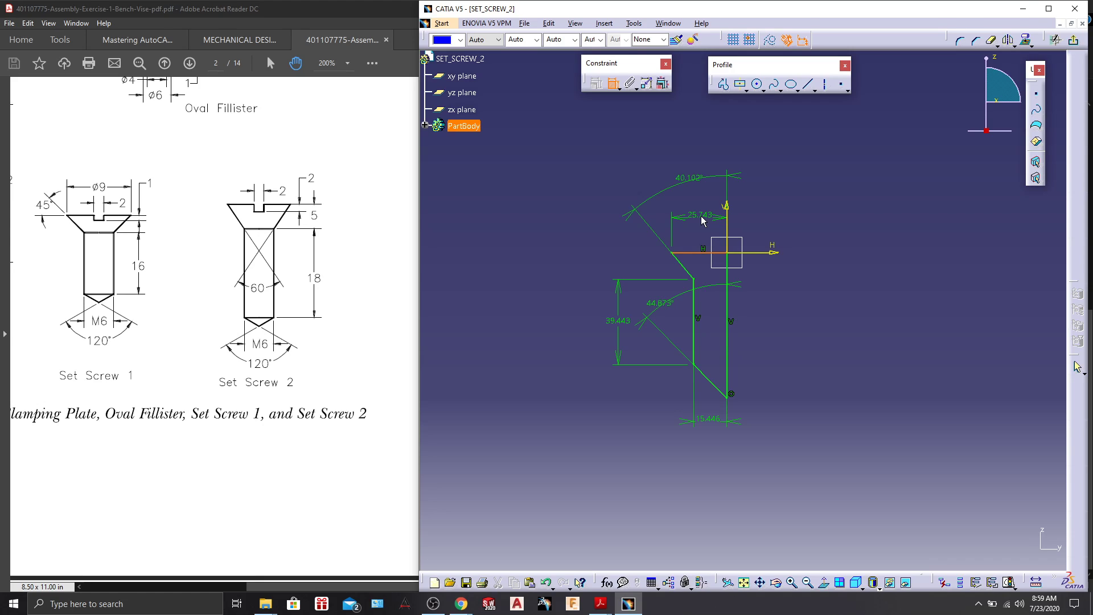
# Replace the unwanted 25.743 dimension with a head-height dimension from the top line
pyautogui.press('Delete')
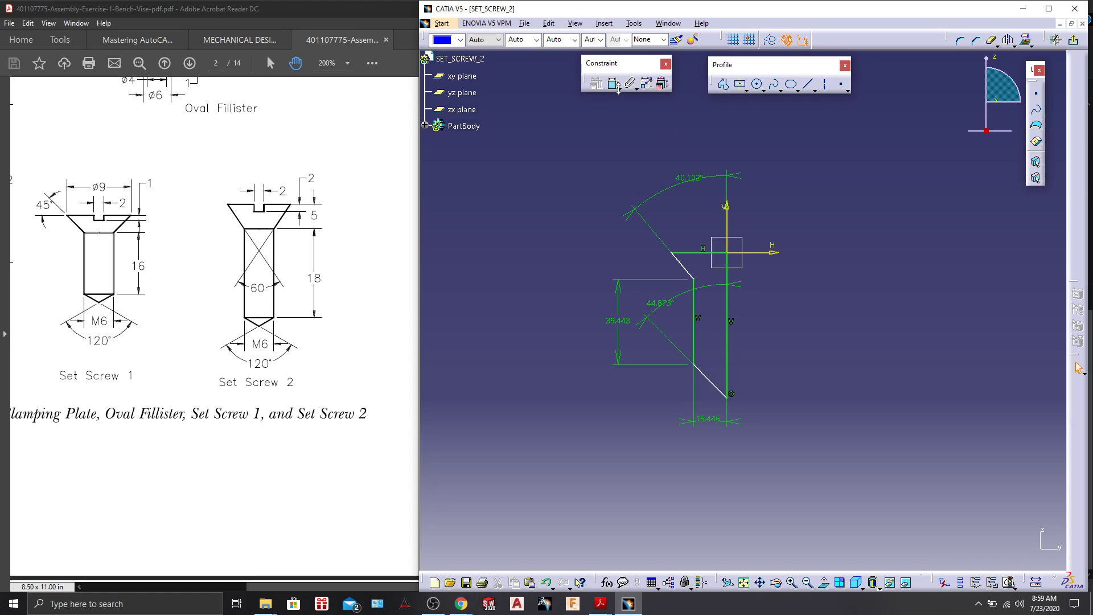
pyautogui.click(611, 84)
pyautogui.click(700, 252)
pyautogui.click(693, 279)
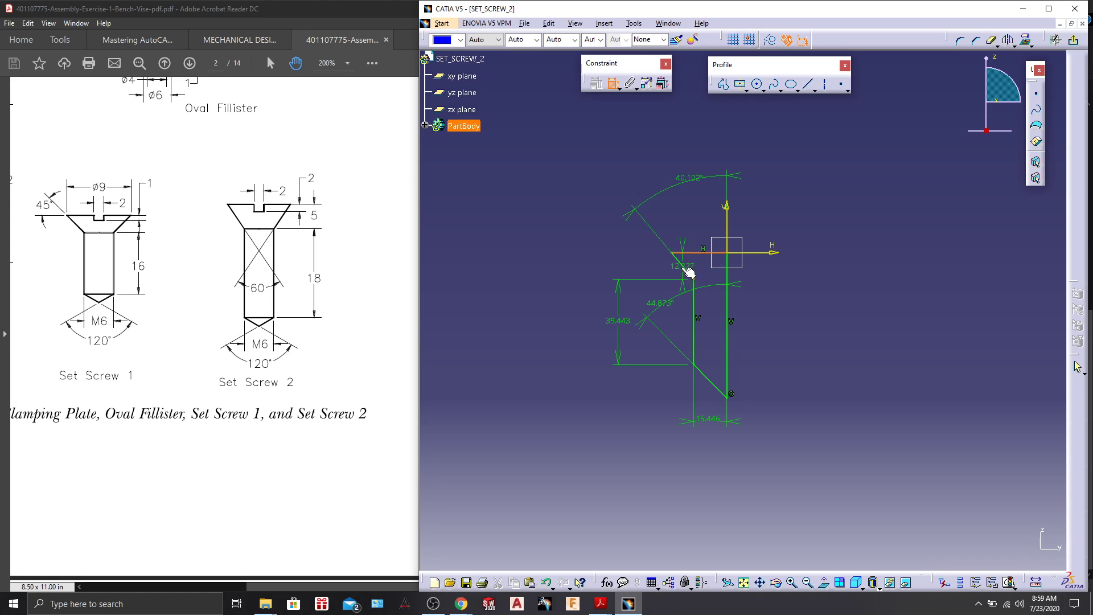
pyautogui.click(586, 271)
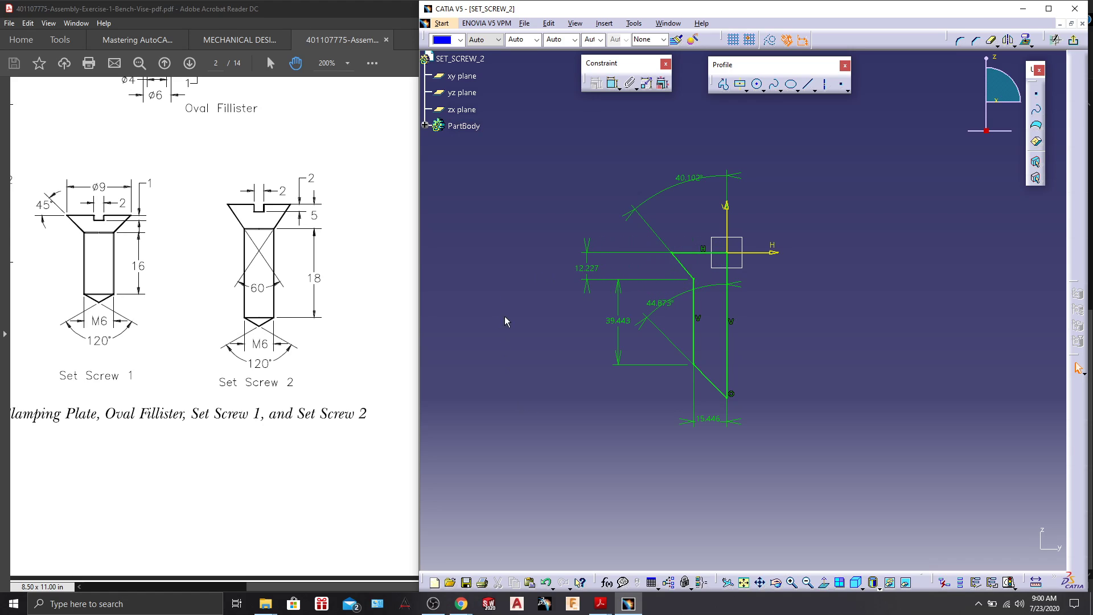
# Set the constraints to 5 mm, 18 mm, 30°, 60° and a 3 mm offset
pyautogui.click(660, 87)
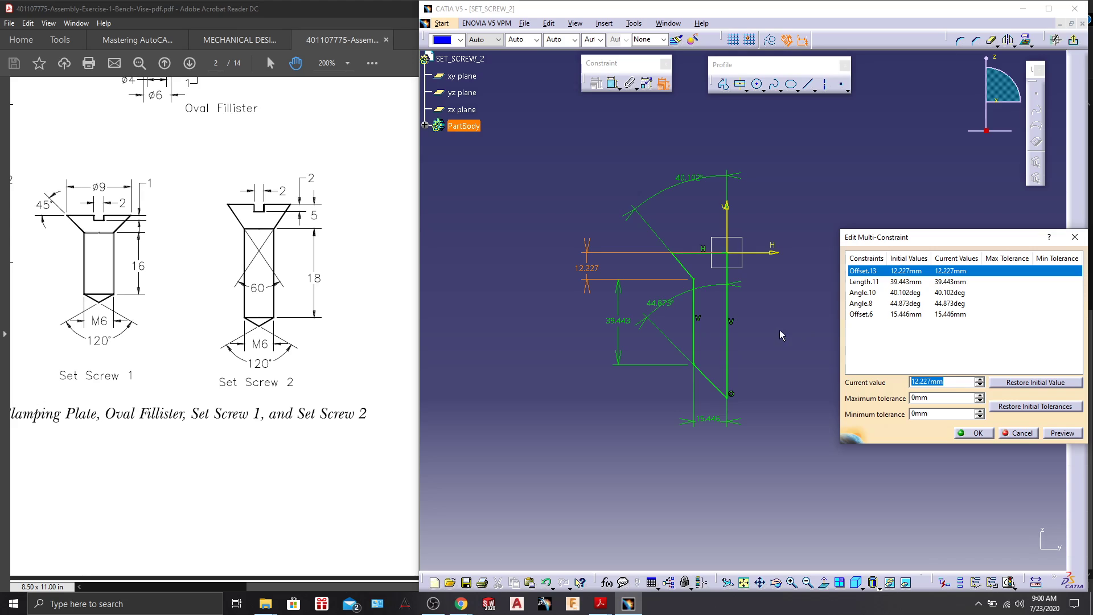
pyautogui.write('5')
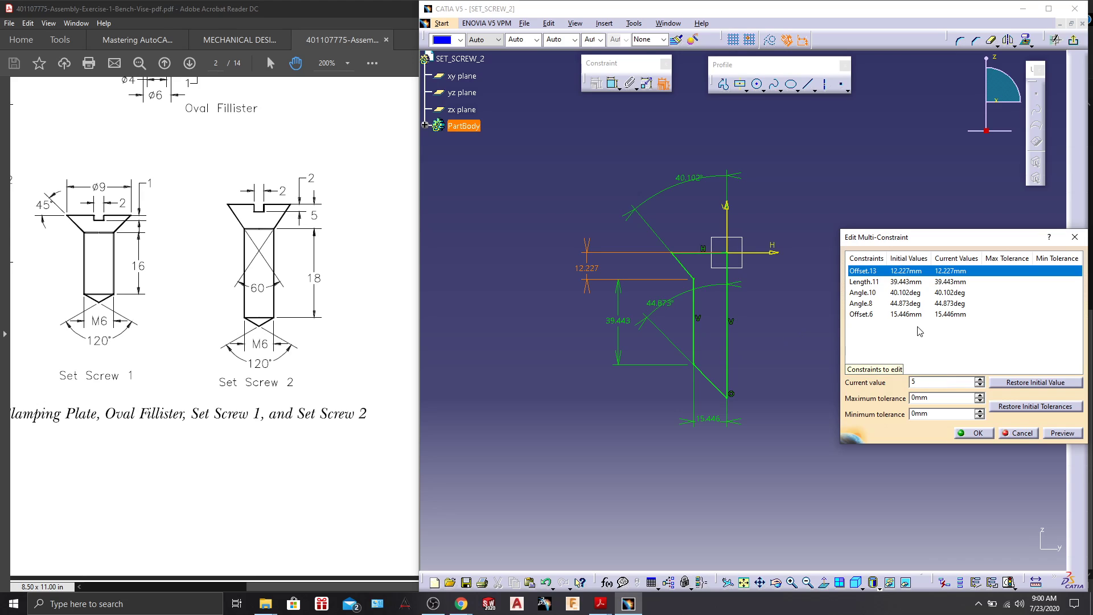
pyautogui.click(903, 283)
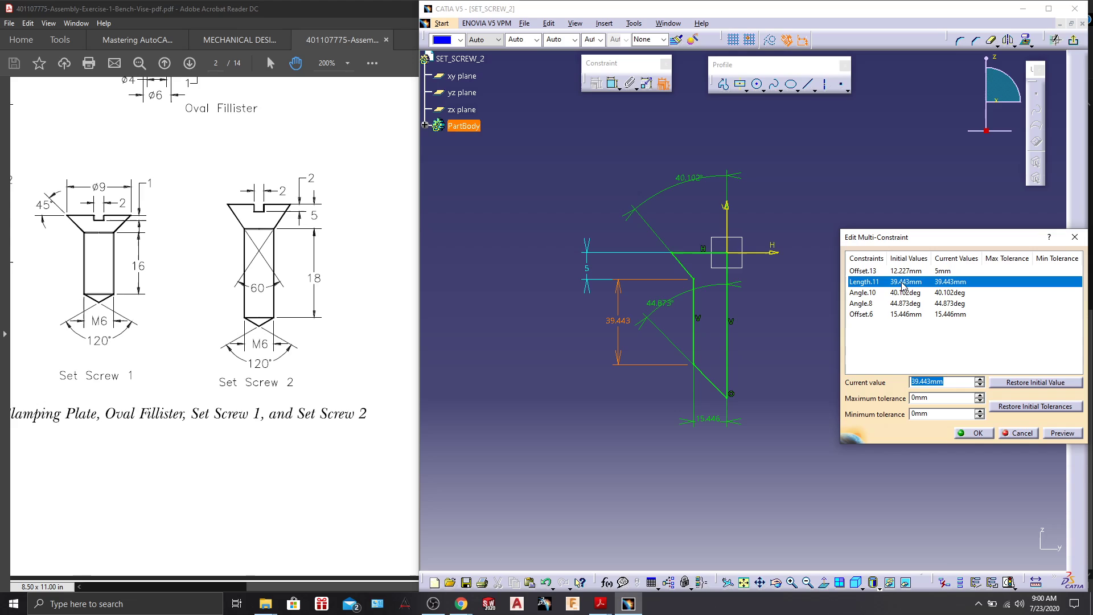
pyautogui.write('102deg')
pyautogui.click(914, 293)
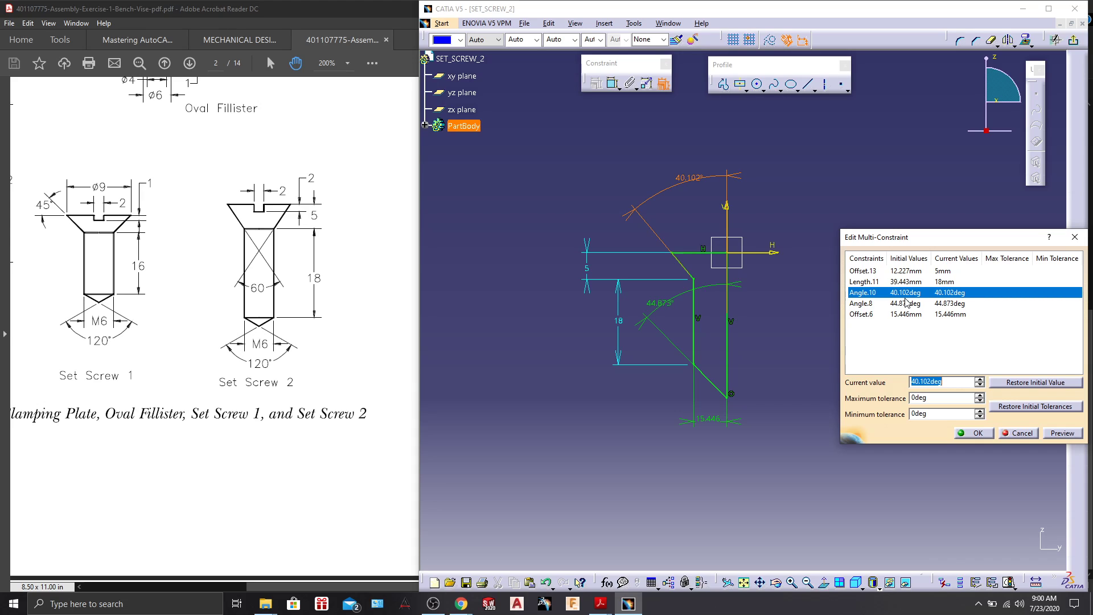
pyautogui.write('3')
pyautogui.click(917, 307)
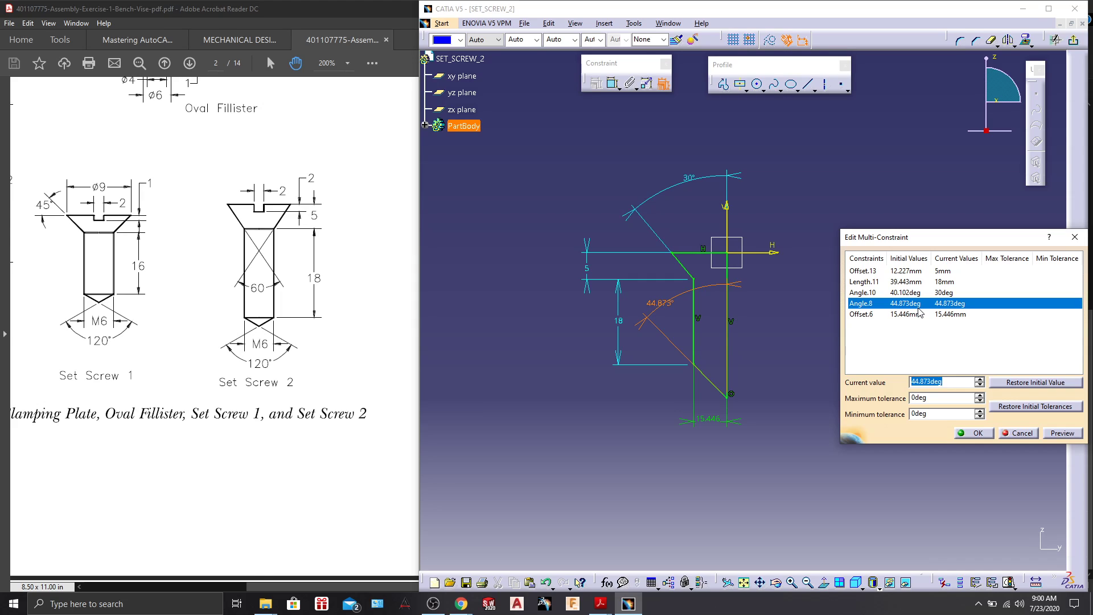
pyautogui.write('6mm')
pyautogui.click(906, 315)
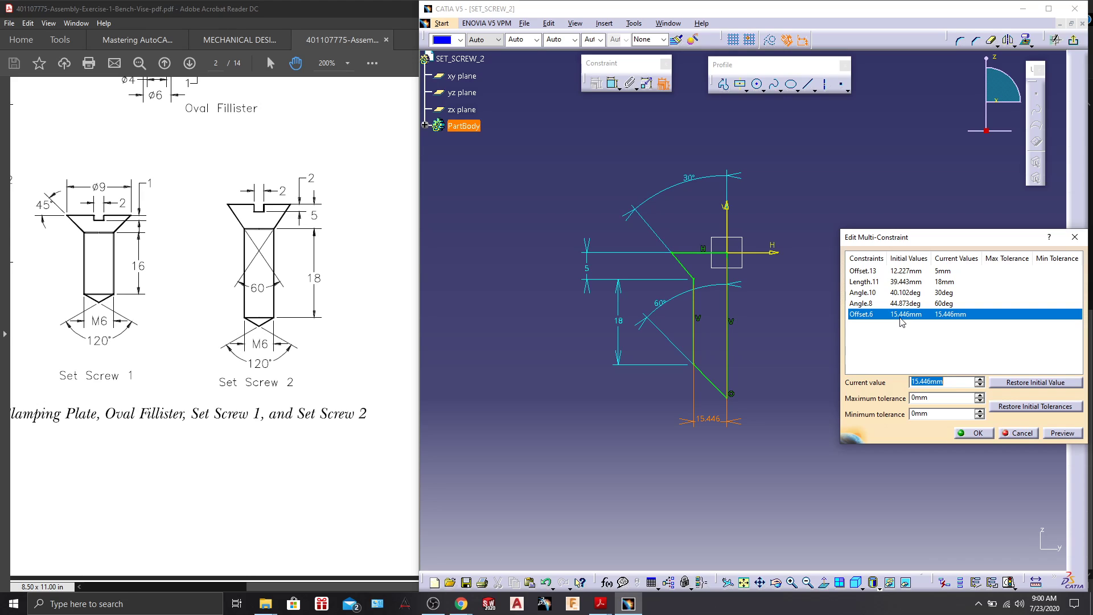
pyautogui.write('3')
pyautogui.click(1063, 432)
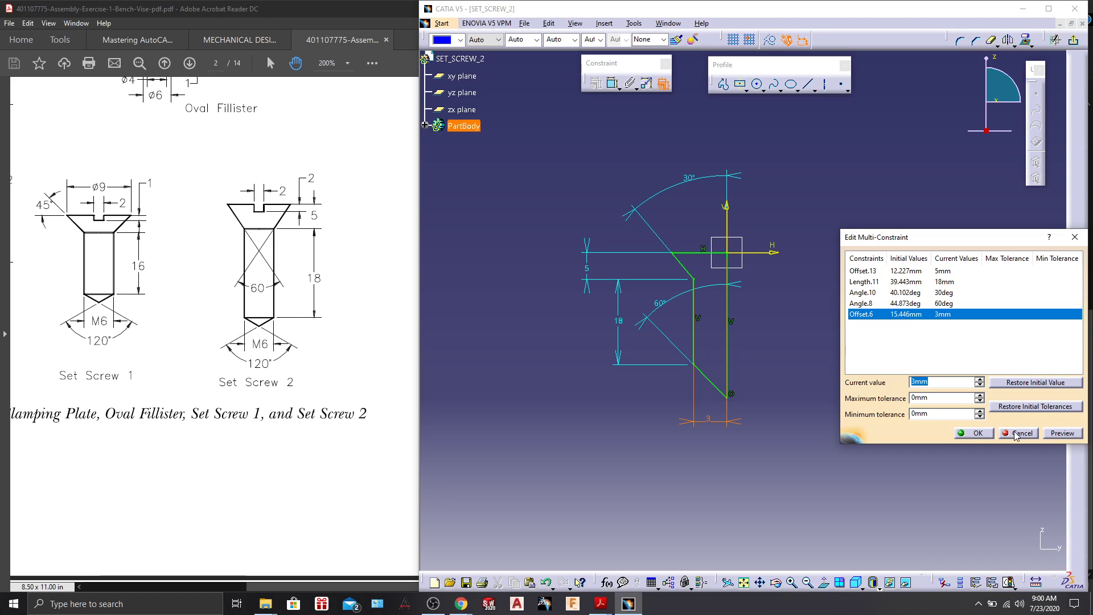
pyautogui.click(979, 433)
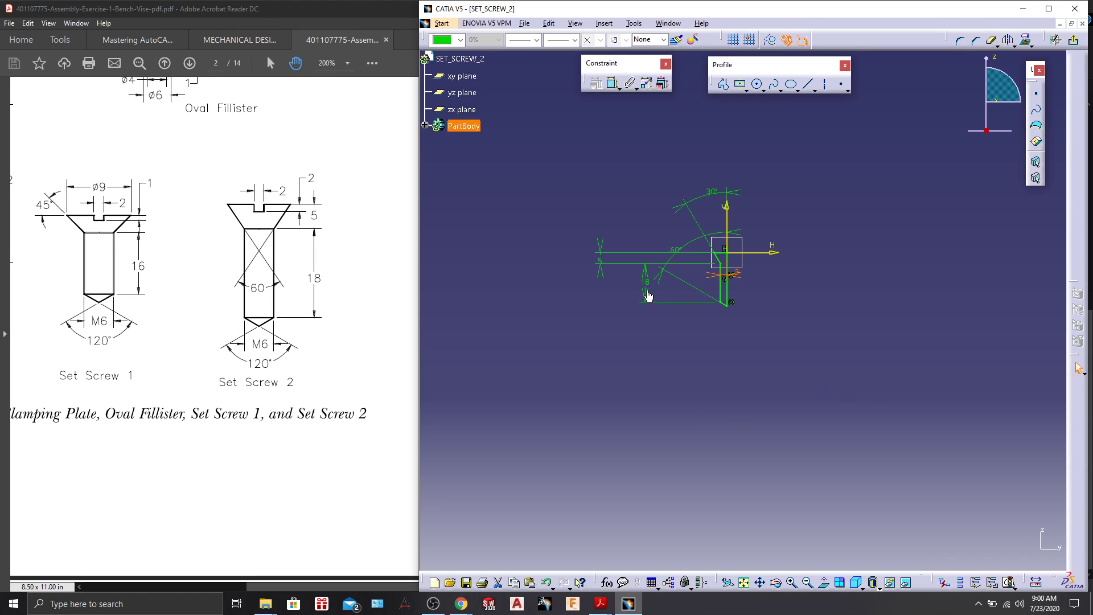
# Move the 18 and 5 dimensions beside the profile and fit the sketch in view
pyautogui.moveTo(648, 295); pyautogui.dragTo(691, 293)
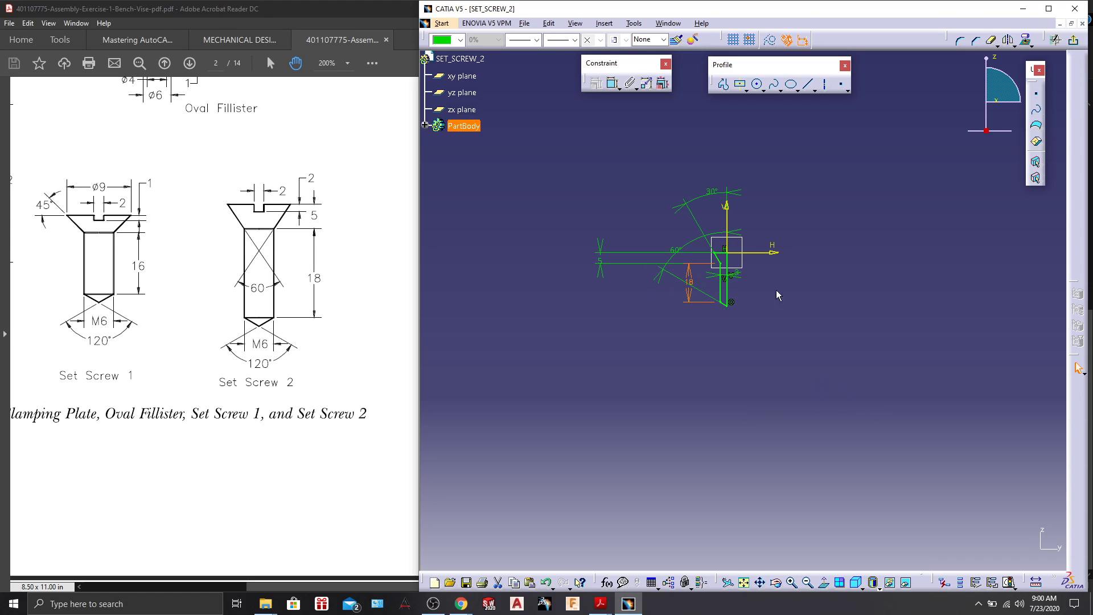
pyautogui.click(751, 580)
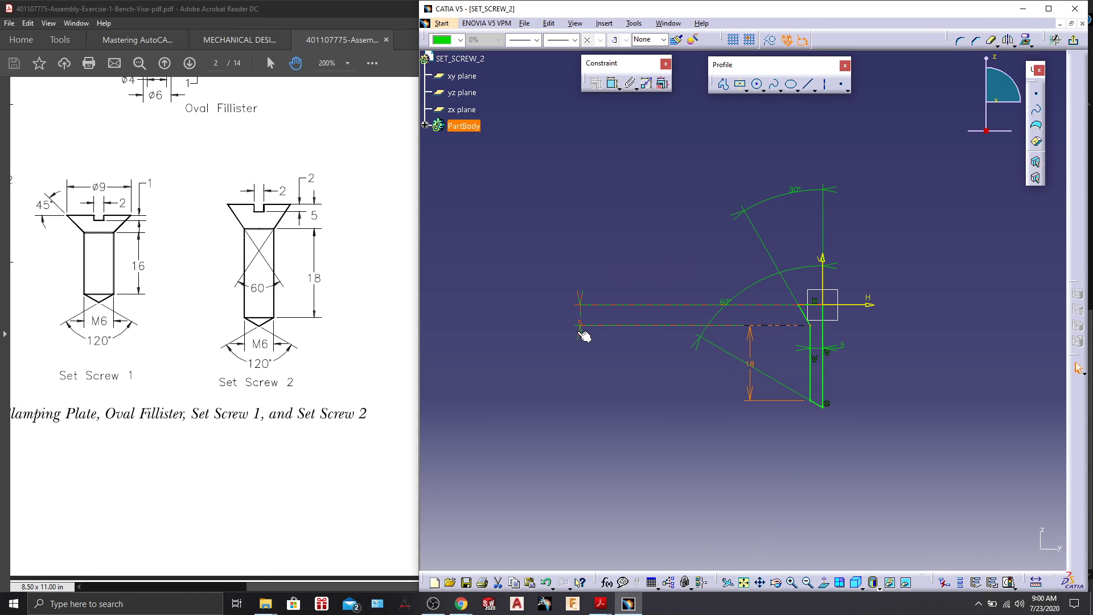
pyautogui.moveTo(584, 336); pyautogui.dragTo(777, 330)
pyautogui.moveTo(871, 369)
pyautogui.mouseDown(button='middle')
pyautogui.moveTo(775, 354)
pyautogui.moveTo(772, 320)
pyautogui.mouseUp(button='middle')
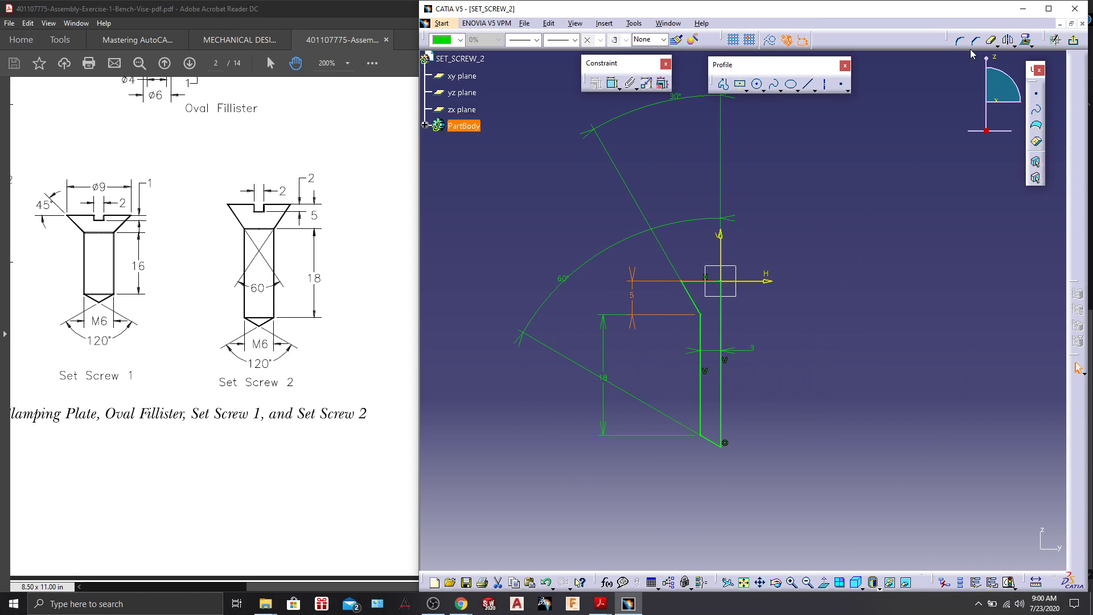
# Revolve the profile 360° about the Z axis as a shaft
pyautogui.click(1073, 40)
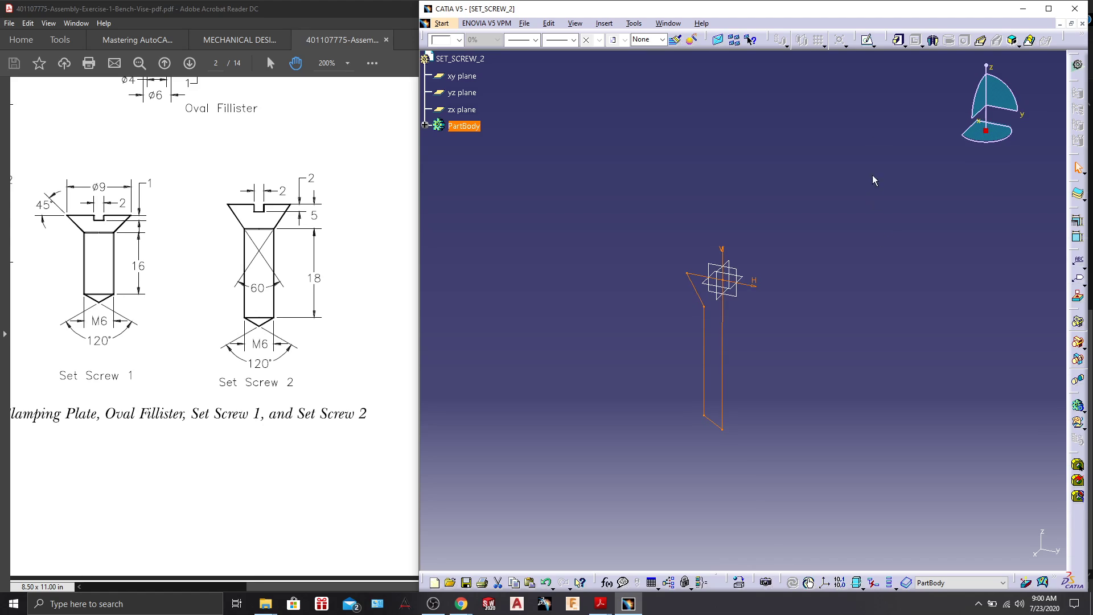
pyautogui.click(932, 39)
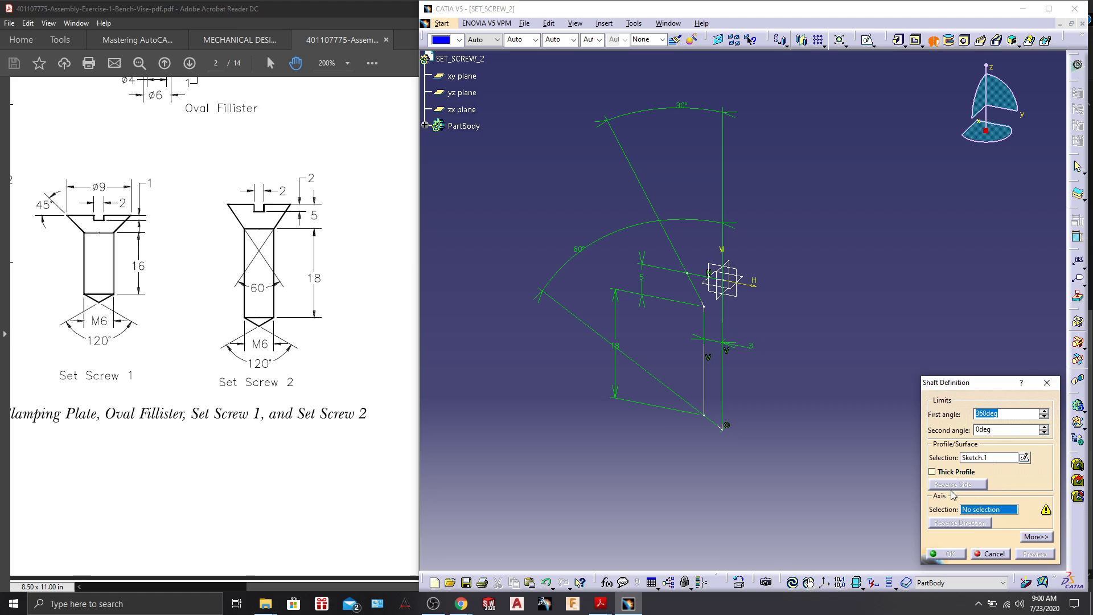
pyautogui.rightClick(980, 510)
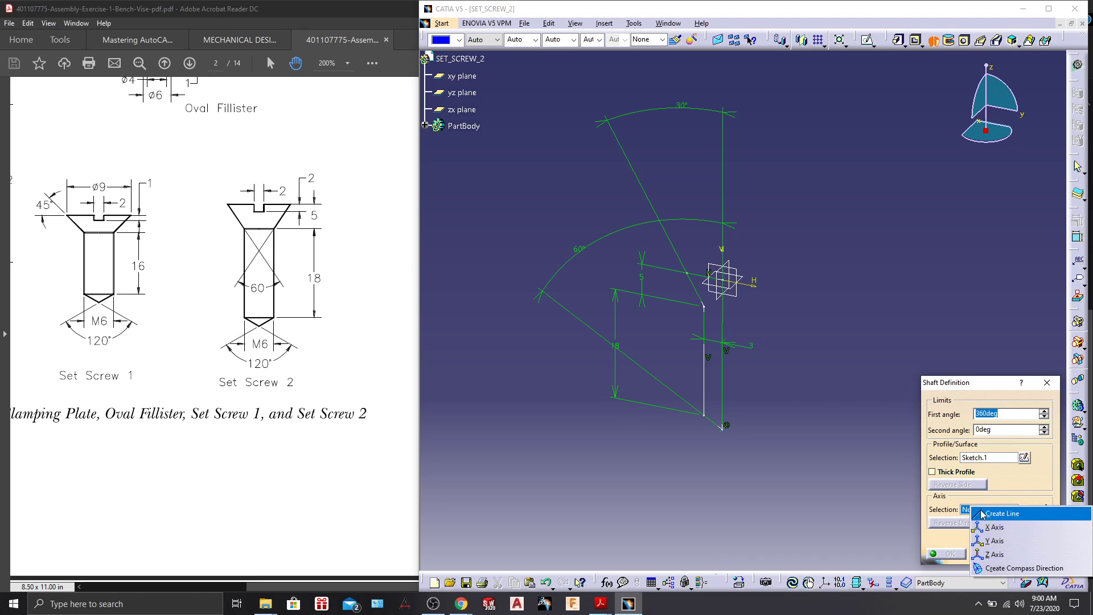
pyautogui.click(994, 554)
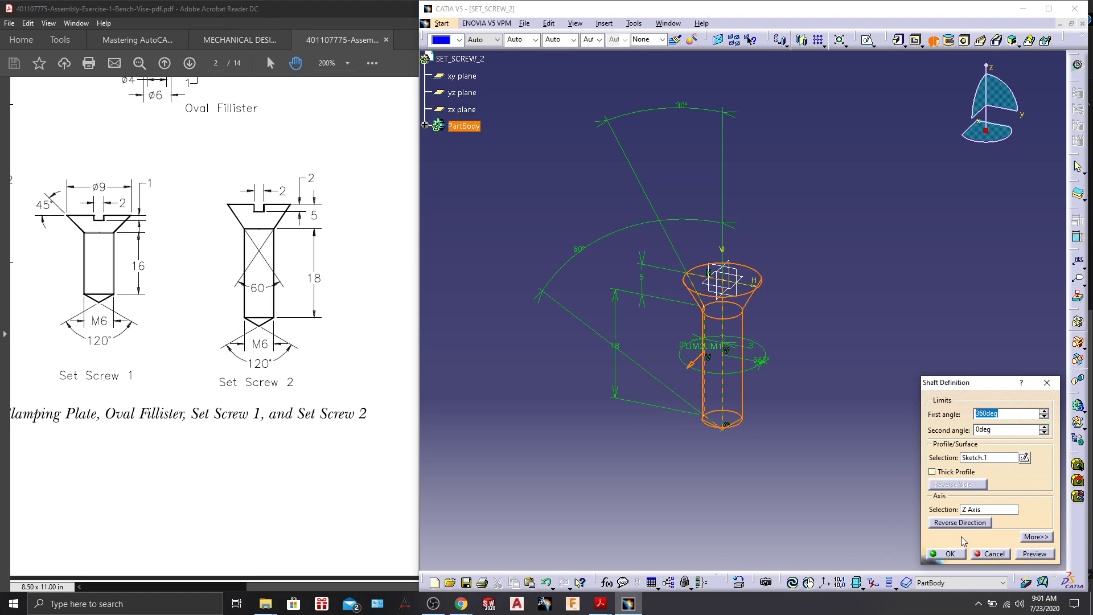
pyautogui.click(953, 553)
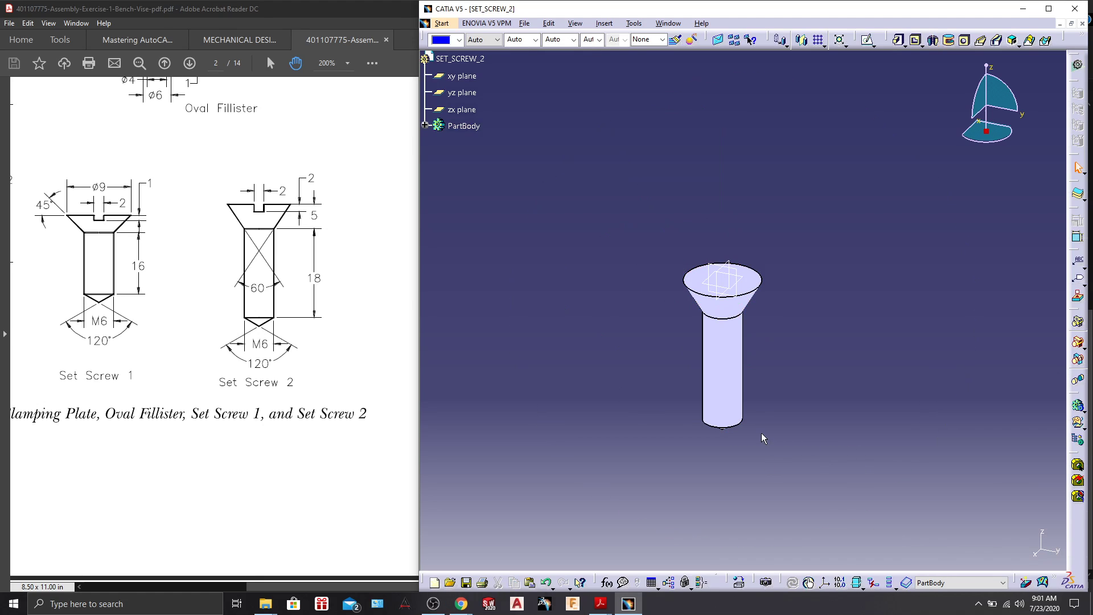
# Sketch a rectangle on the yz plane from the origin into the screw head top
pyautogui.click(462, 92)
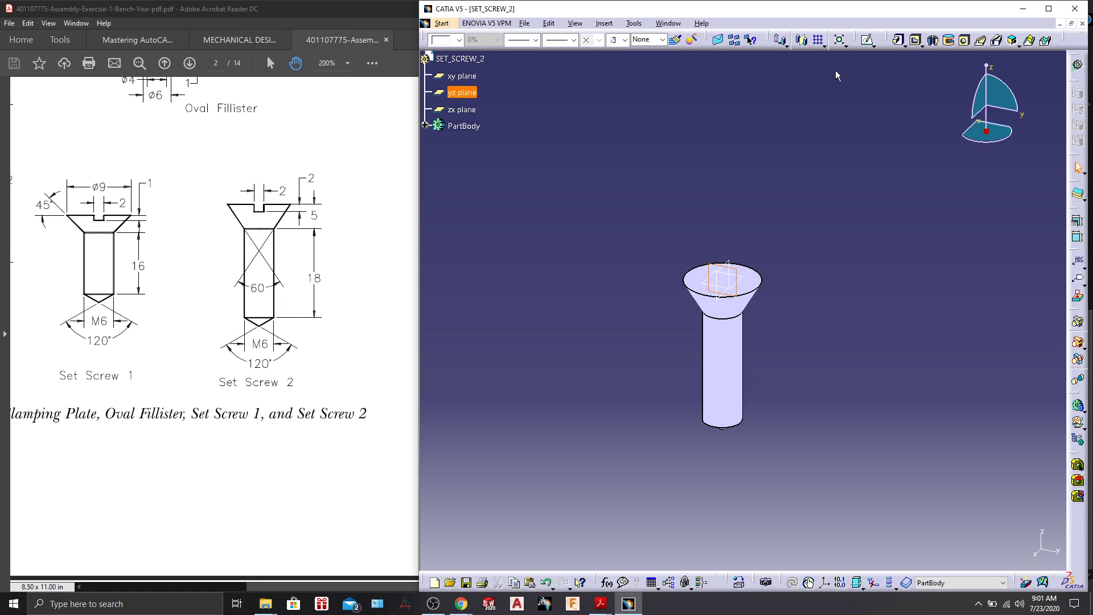
pyautogui.click(868, 39)
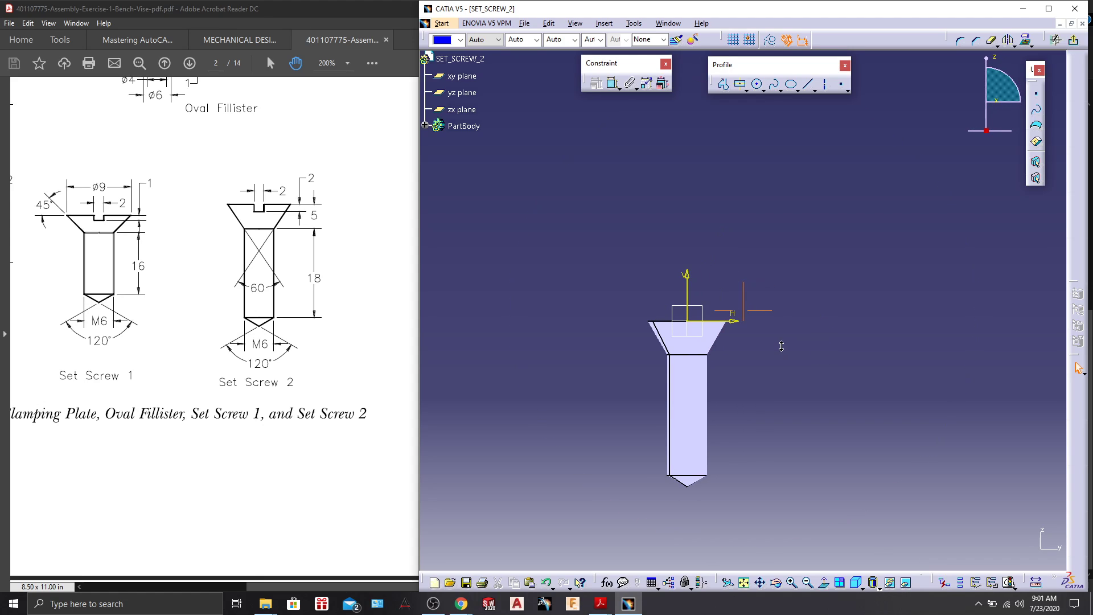
pyautogui.moveTo(779, 345); pyautogui.dragTo(812, 270, button='middle')
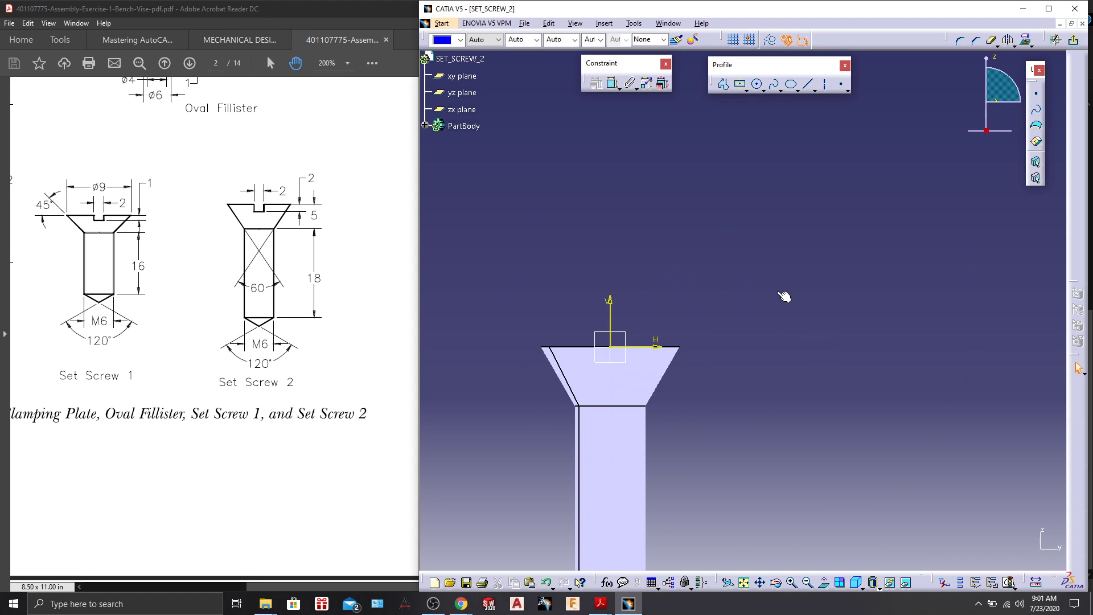
pyautogui.click(741, 84)
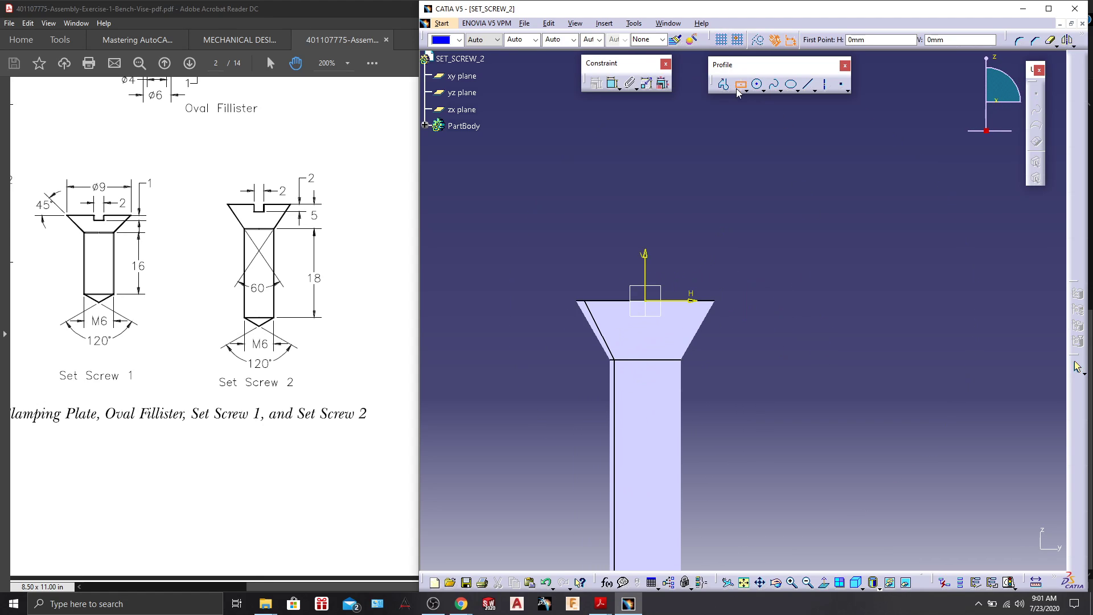
pyautogui.click(647, 302)
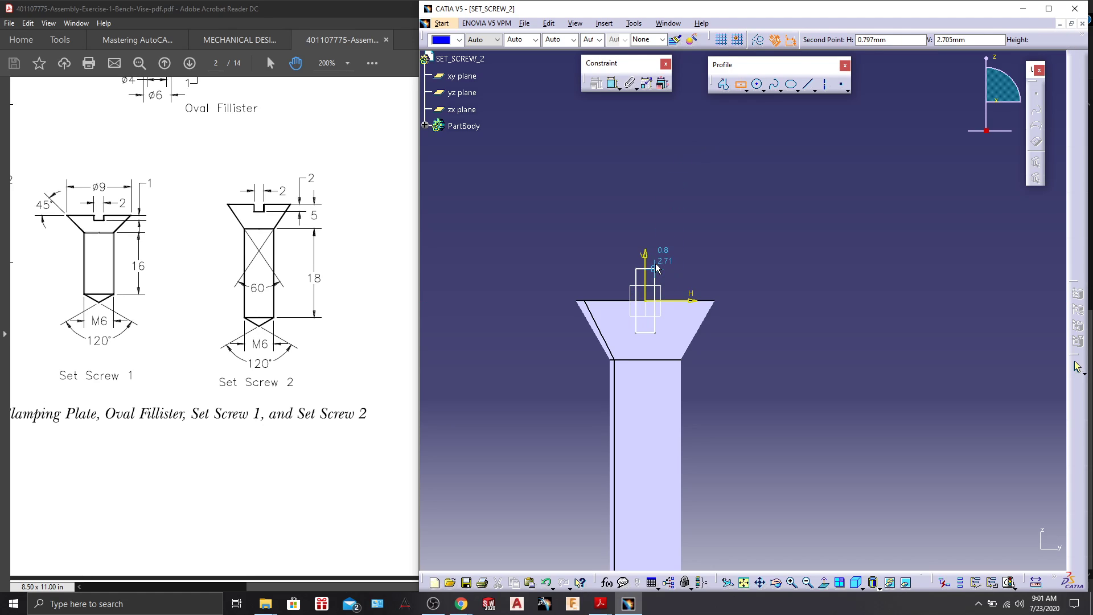
pyautogui.click(656, 269)
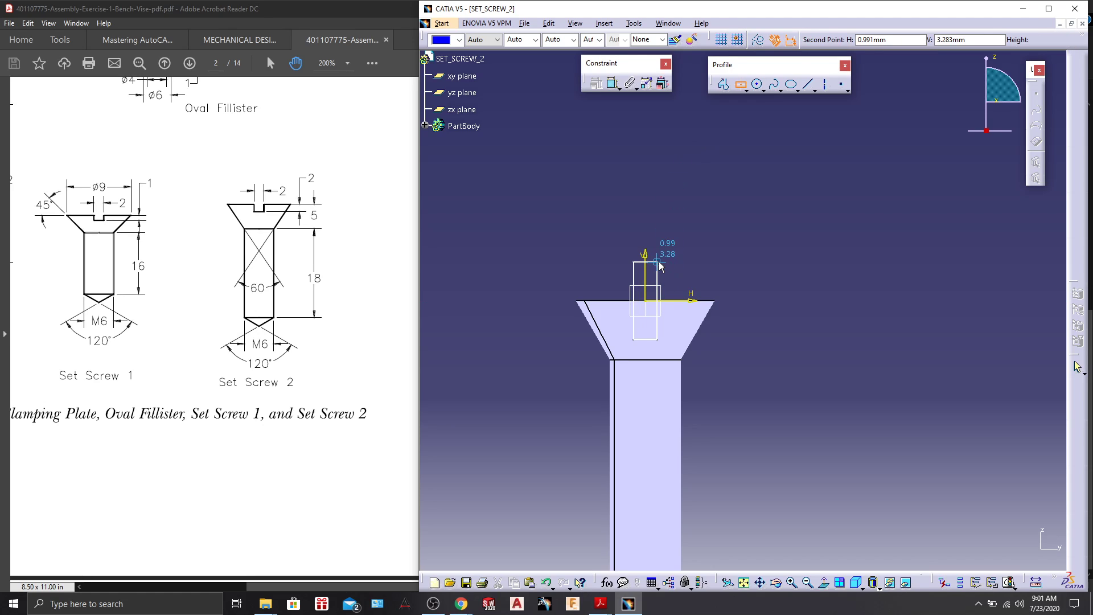
# Add depth and width dimensions to the rectangle
pyautogui.click(611, 90)
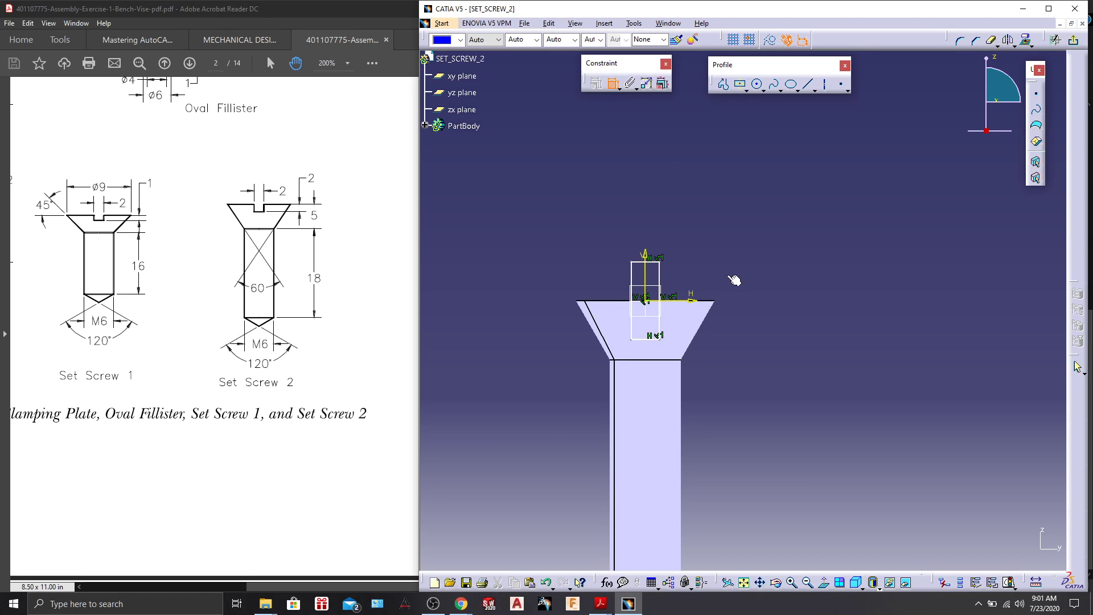
pyautogui.click(647, 340)
pyautogui.click(645, 301)
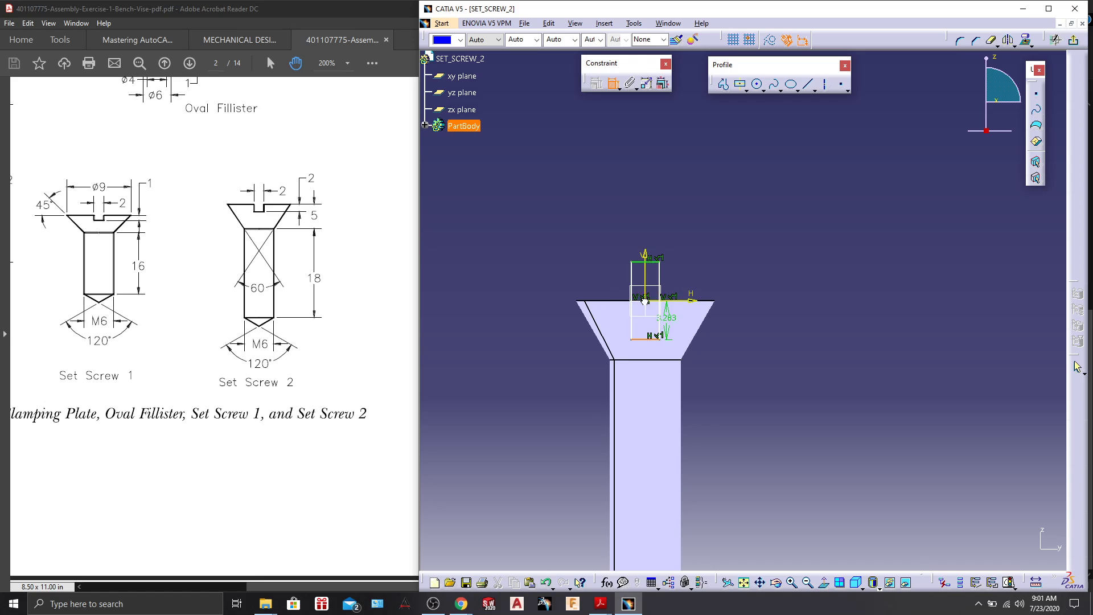
pyautogui.click(736, 319)
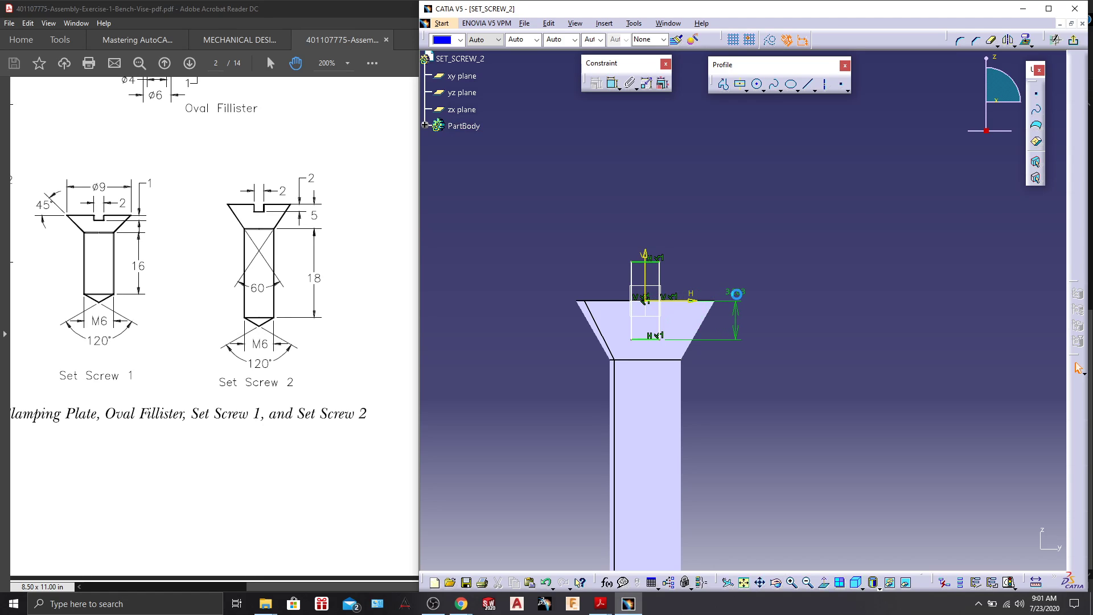
pyautogui.click(631, 317)
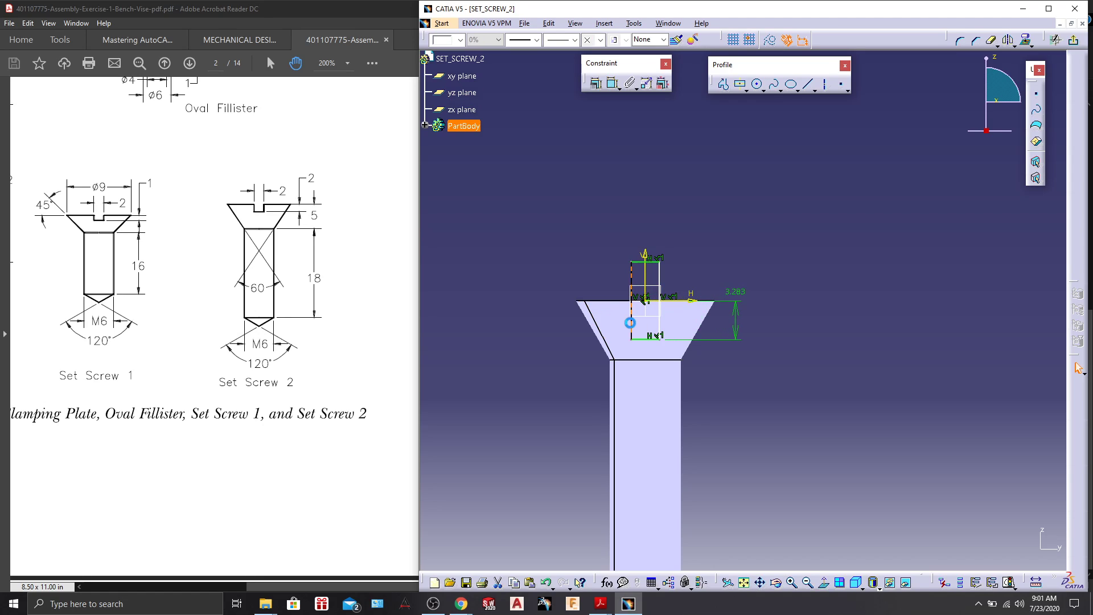
pyautogui.keyDown('ctrl'); pyautogui.click(661, 325); pyautogui.keyUp('ctrl')
pyautogui.click(614, 83)
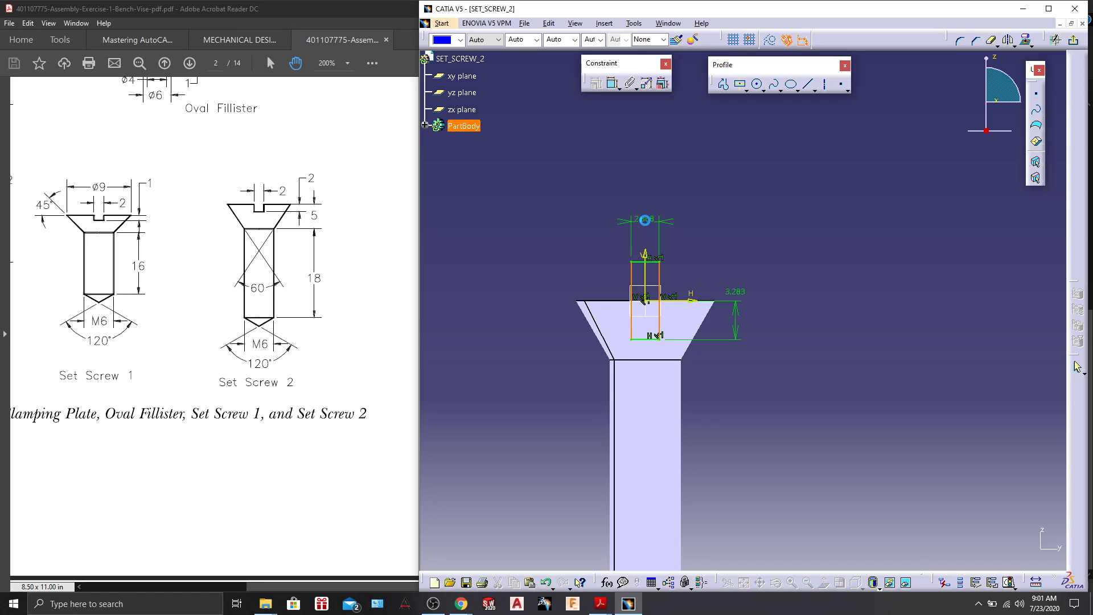
pyautogui.click(644, 222)
# Set both the rectangle's depth and width to 2 mm
pyautogui.doubleClick(735, 315)
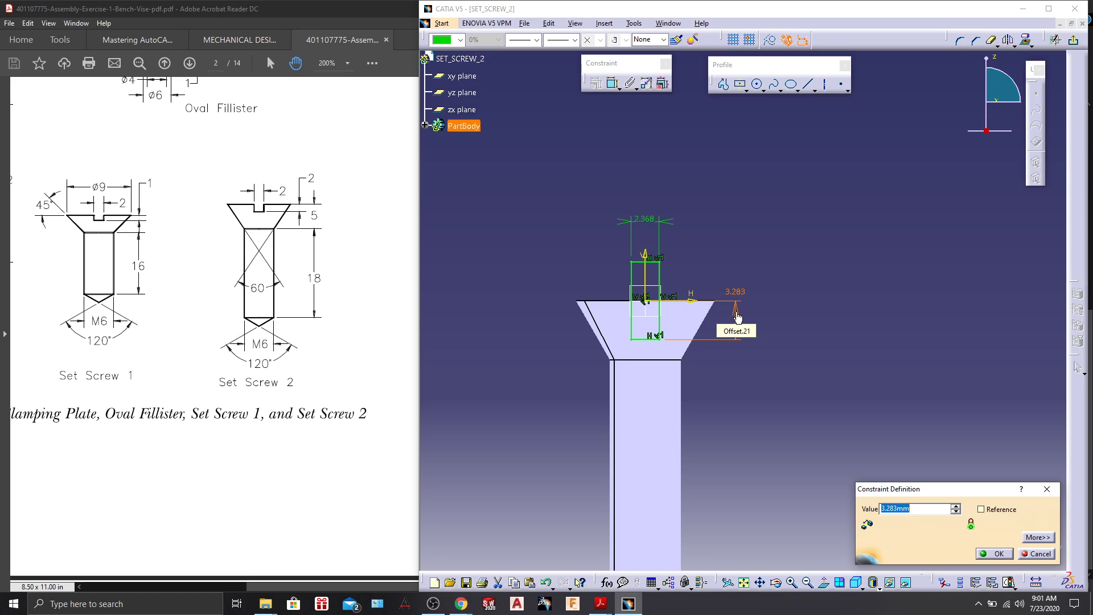
pyautogui.write('2')
pyautogui.press('Return')
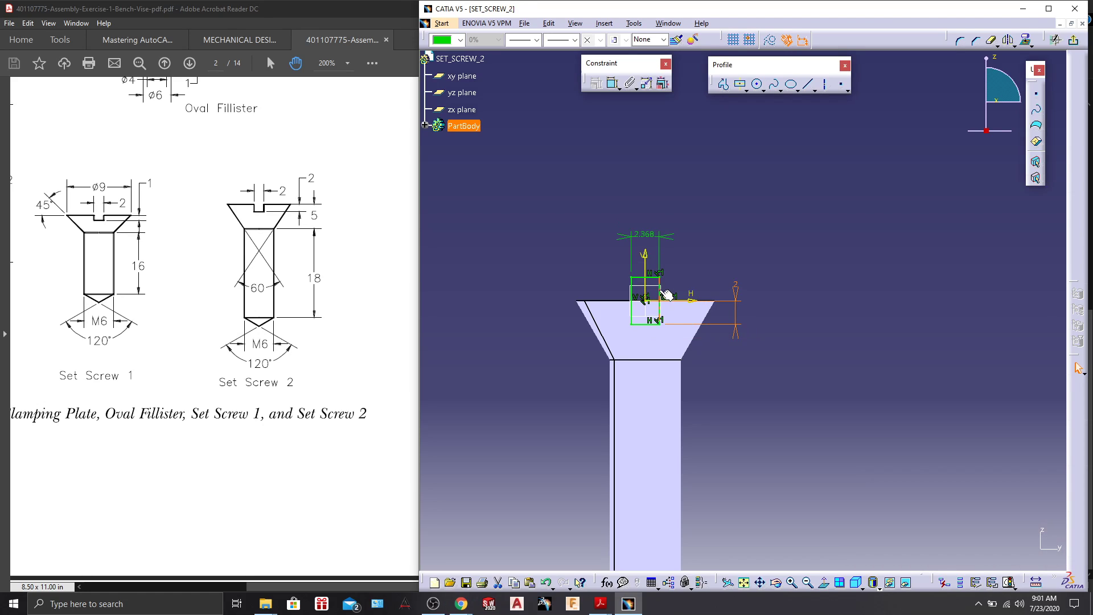
pyautogui.doubleClick(650, 237)
pyautogui.write('2')
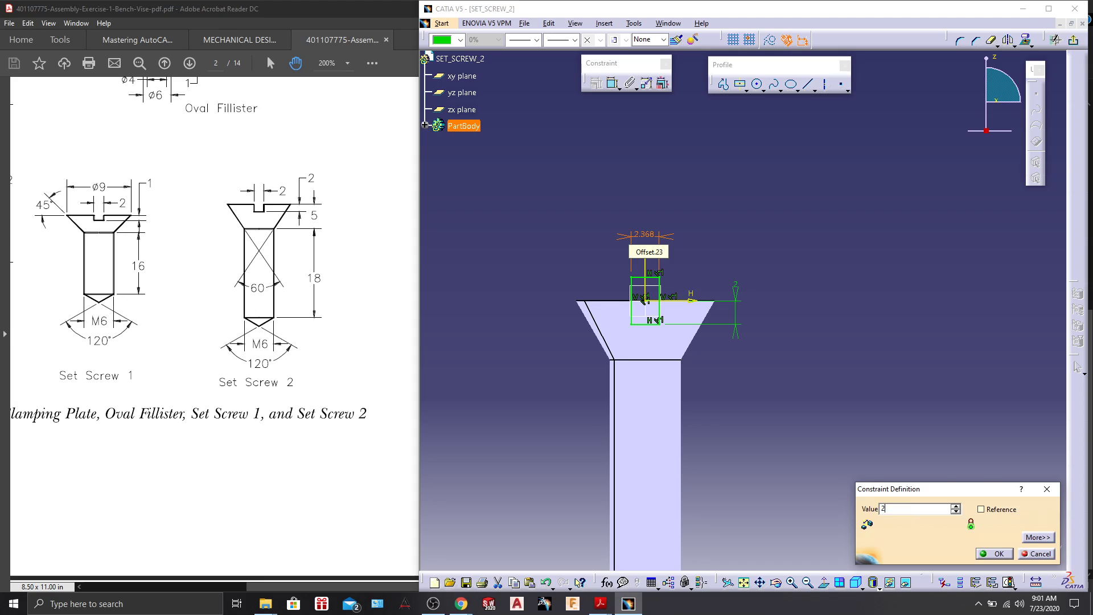
pyautogui.press('Return')
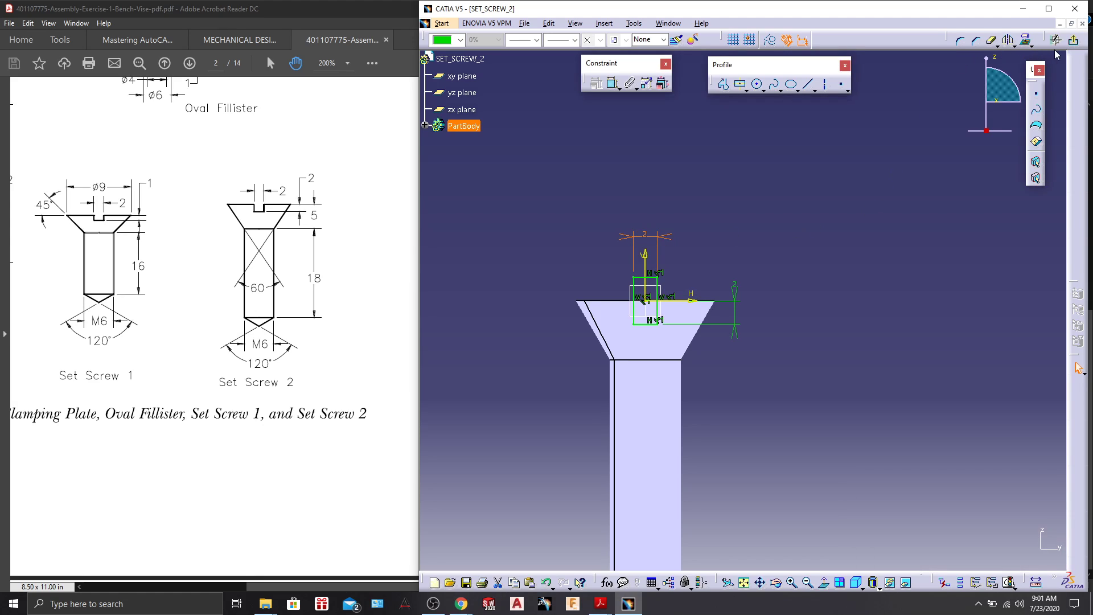
# Pocket the rectangle with mirrored extent to cut a slot across the head
pyautogui.click(1073, 41)
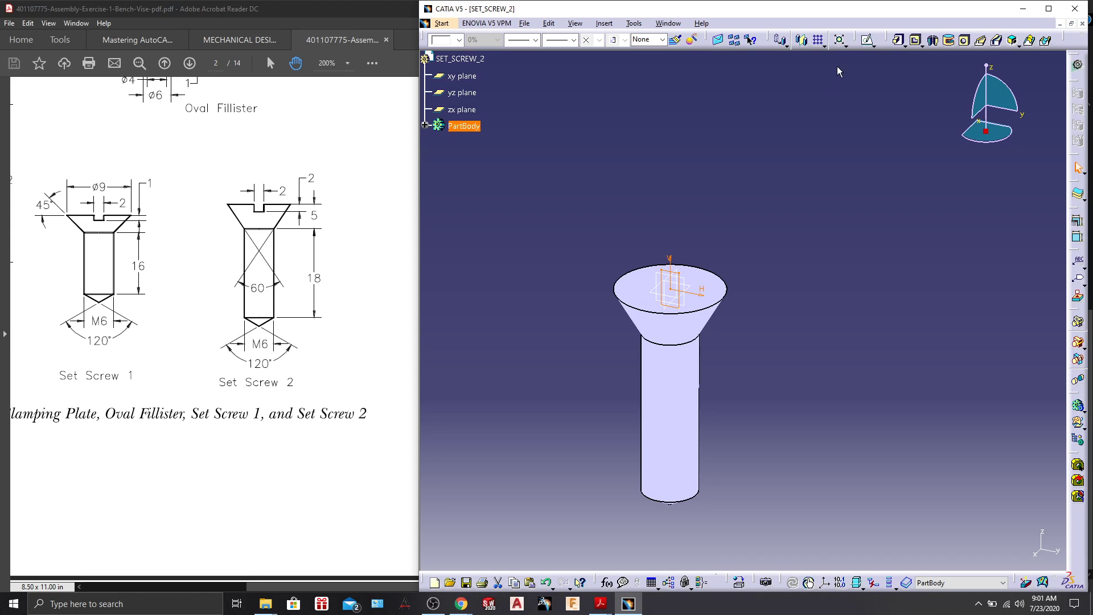
pyautogui.click(922, 43)
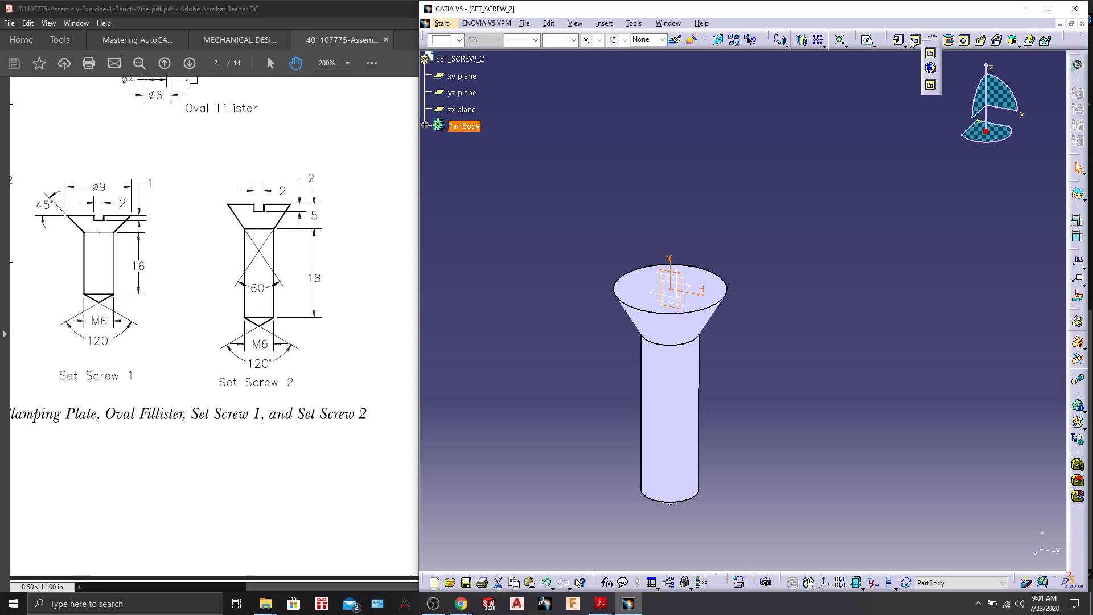
pyautogui.click(915, 40)
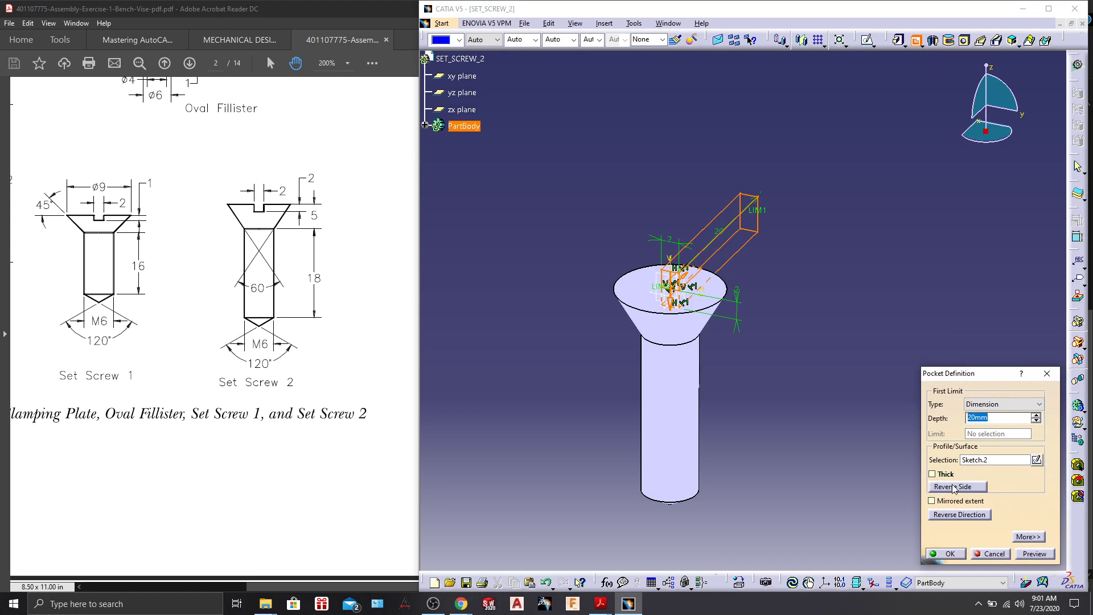
pyautogui.click(932, 501)
pyautogui.click(950, 553)
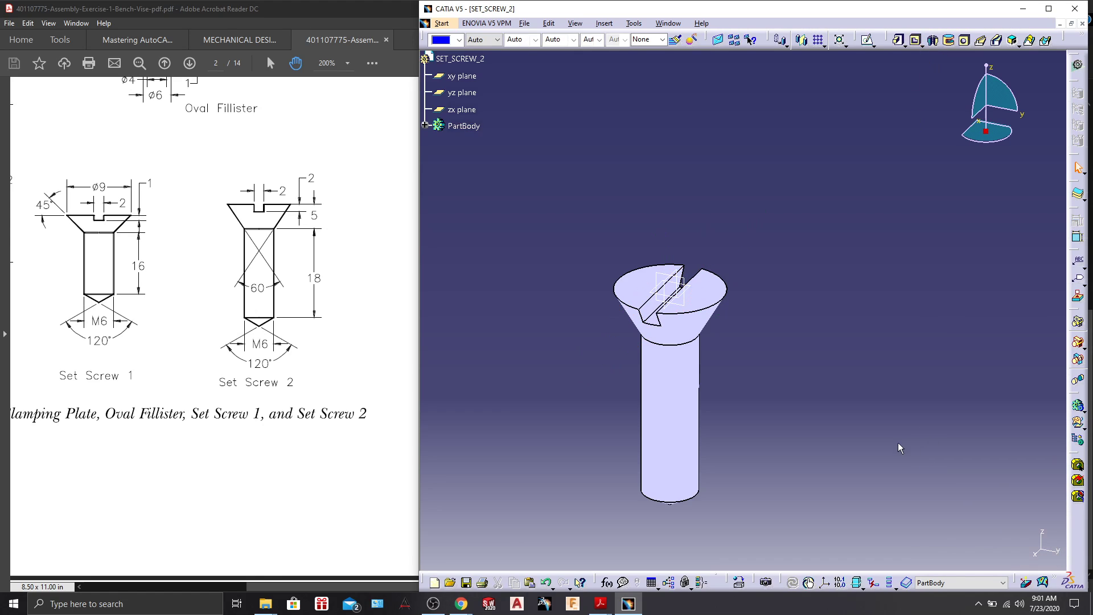
# Save the part as SET_SCREW_2.CATPart
pyautogui.click(524, 23)
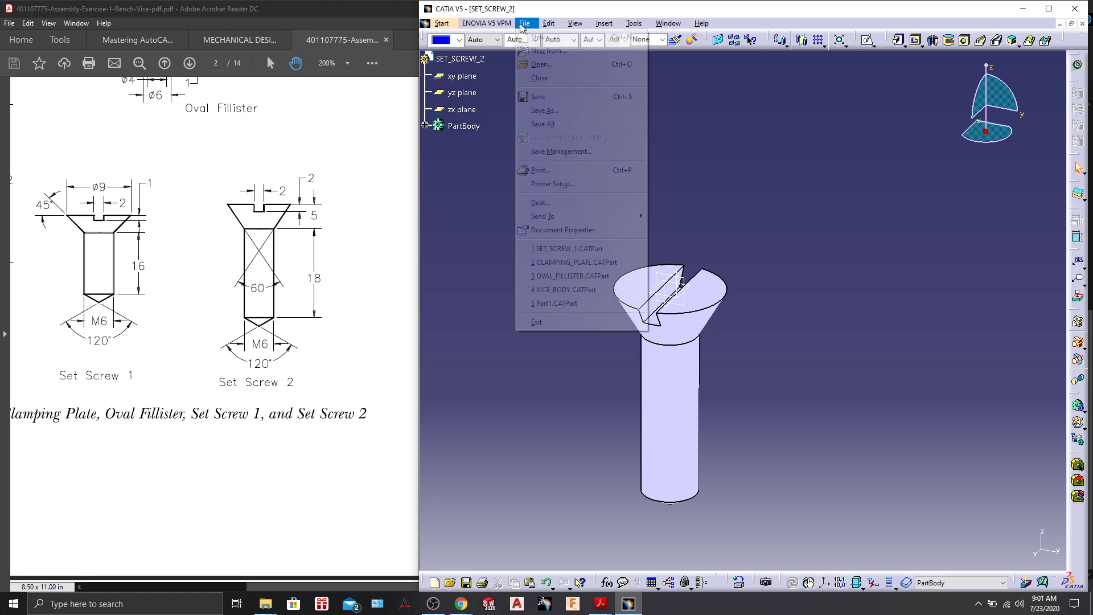
pyautogui.click(550, 97)
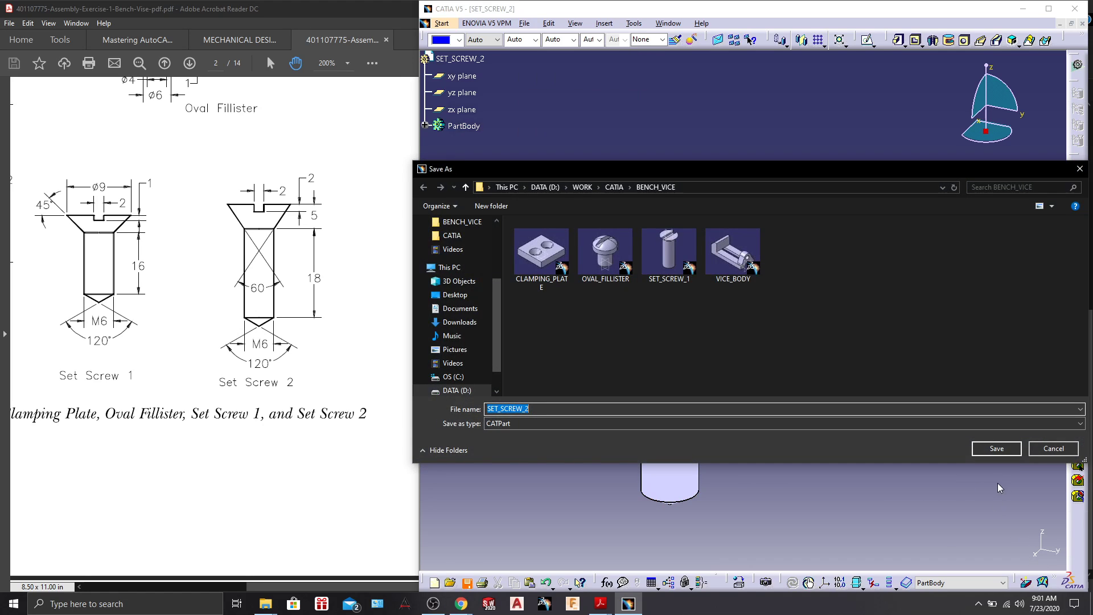
pyautogui.click(996, 449)
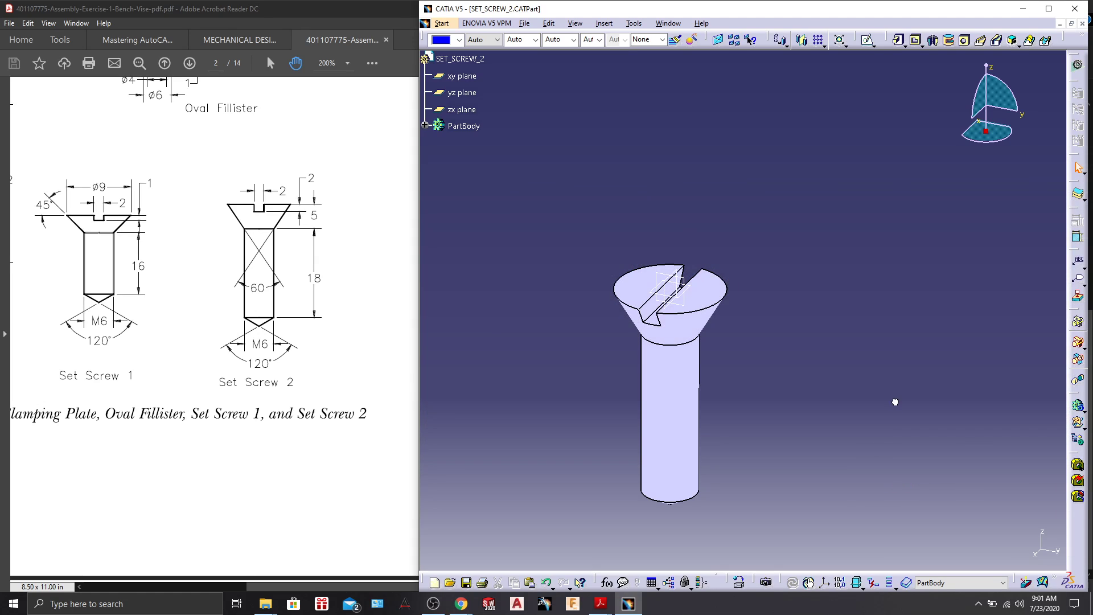